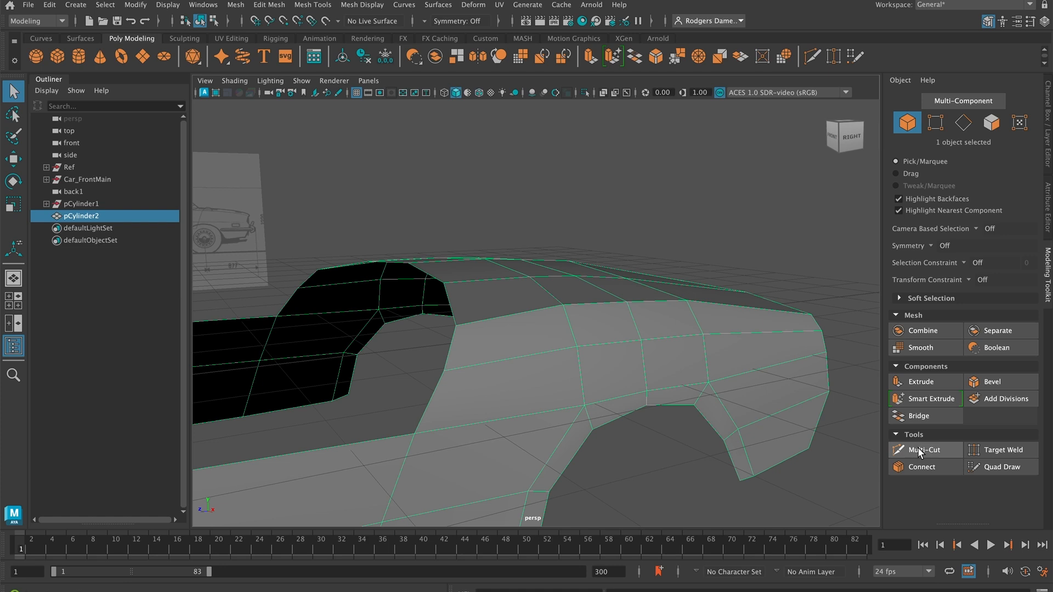
Multi-Cut diagonally across the upper corner of the rear fender face above the wheel arch, and select the short edge below the cut.
left_click(570, 326)
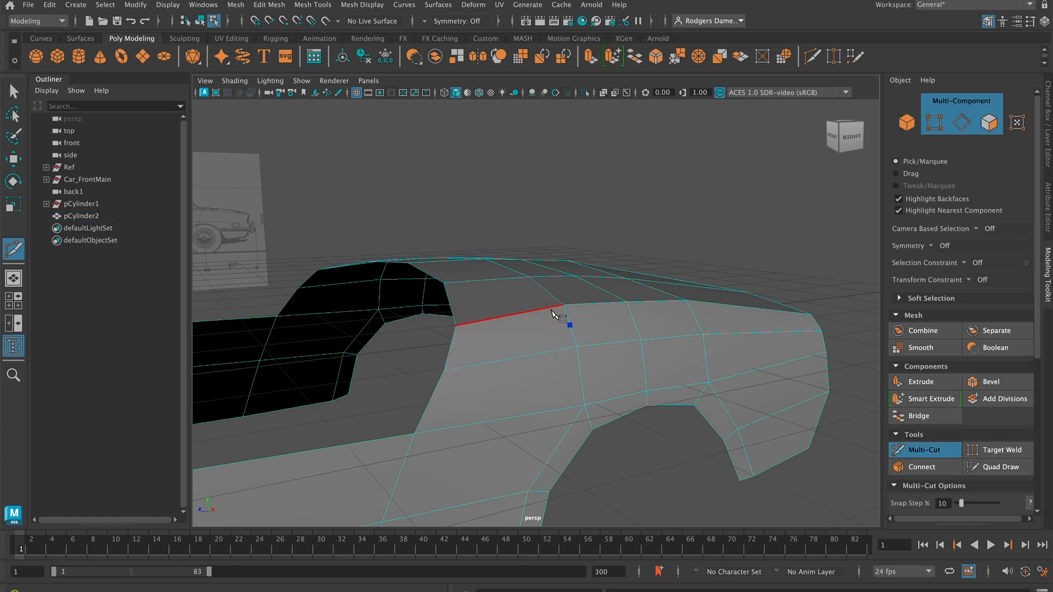
left_click(540, 309)
key("Return")
key("q")
left_click(541, 328)
right_click_drag(541, 328, 541, 203)
left_click(571, 330)
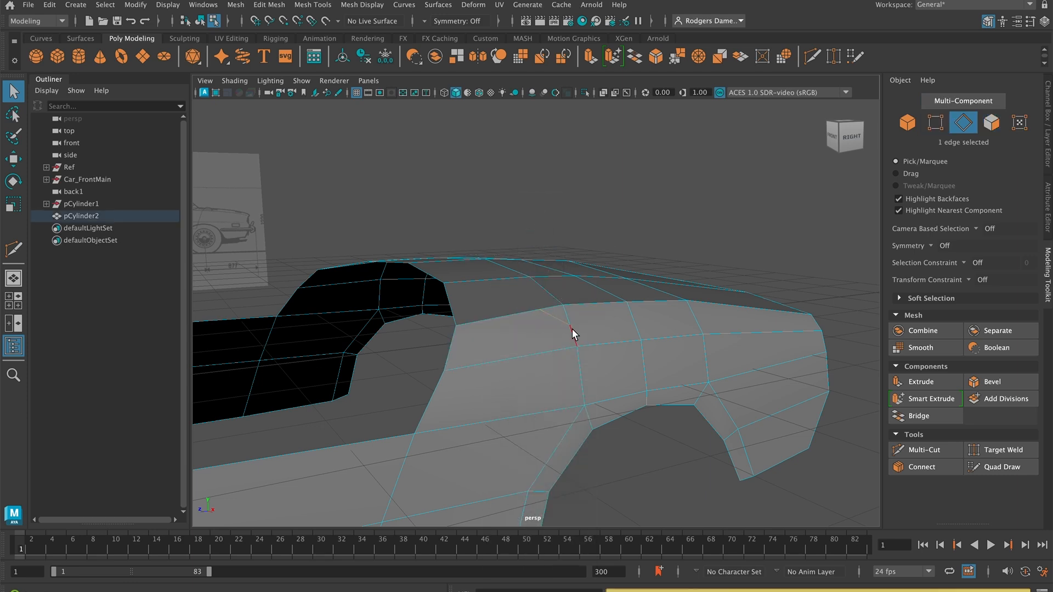
Extrude the rear deck face bordering the fender above the wheel arch in place, leaving thickness and offset at 0.
left_click_drag(485, 327, 565, 295, "alt")
right_click_drag(565, 234, 564, 270)
left_click(558, 302)
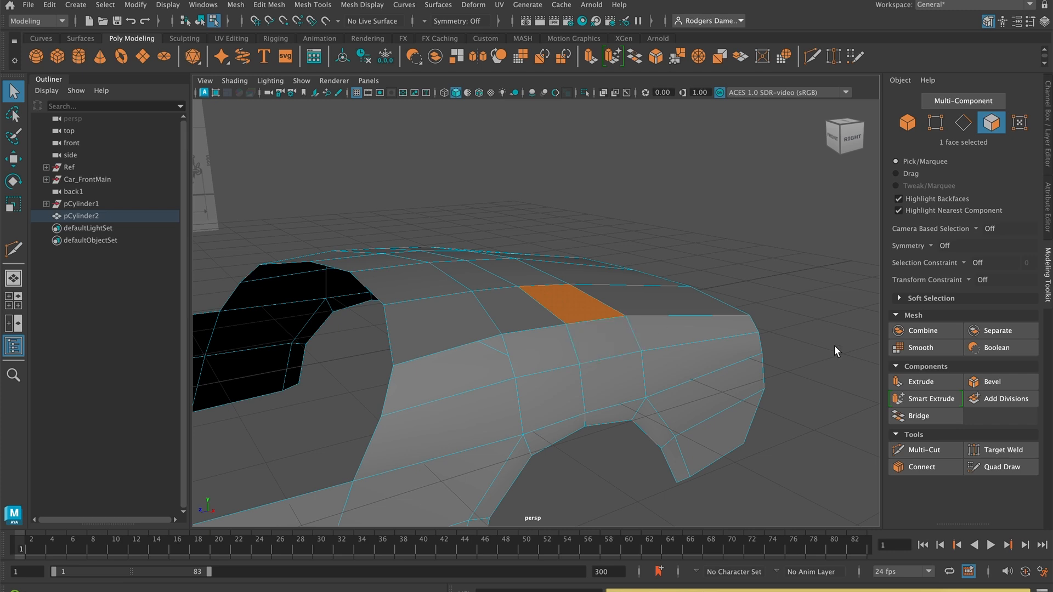
left_click(929, 381)
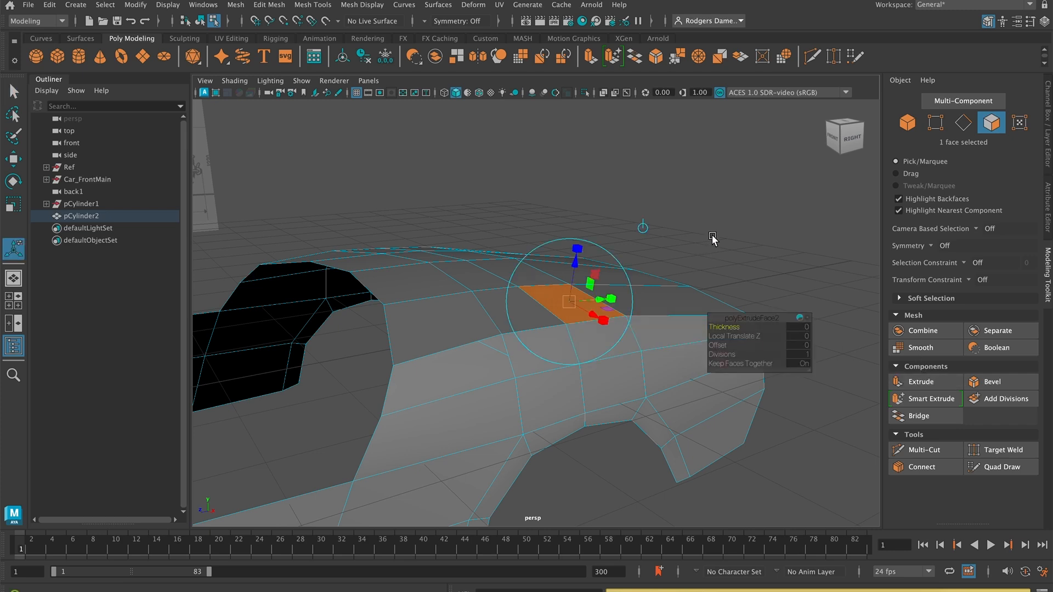
key("q")
left_click(739, 239)
middle_click_drag(662, 301, 693, 317, "alt")
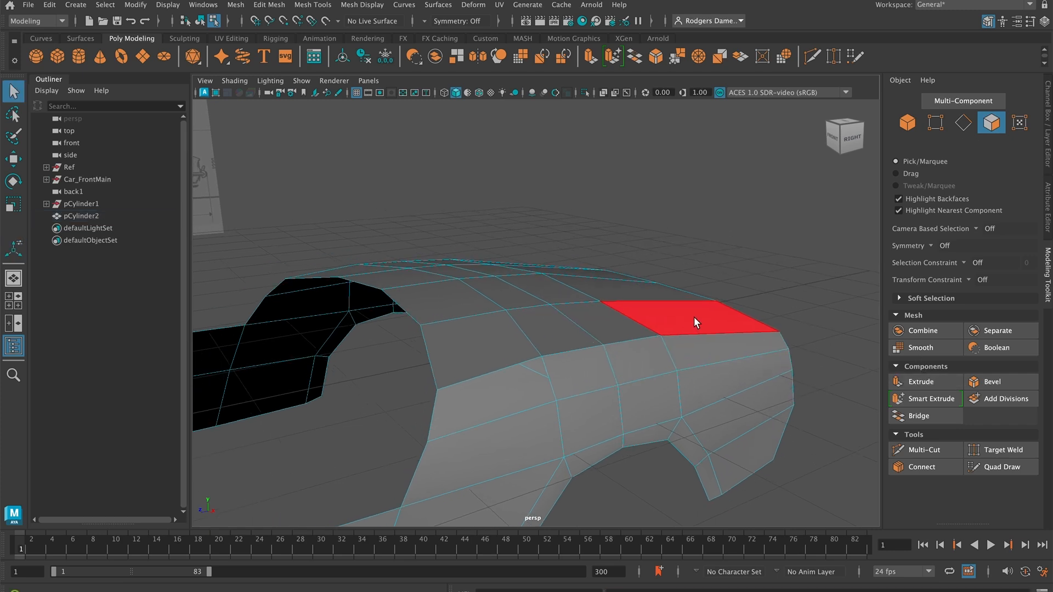
Select the whole car body mesh and open the Cleanup options for it.
scroll(693, 317, "down", 4)
right_click_drag(550, 323, 599, 213)
left_click_drag(571, 306, 580, 307, "alt")
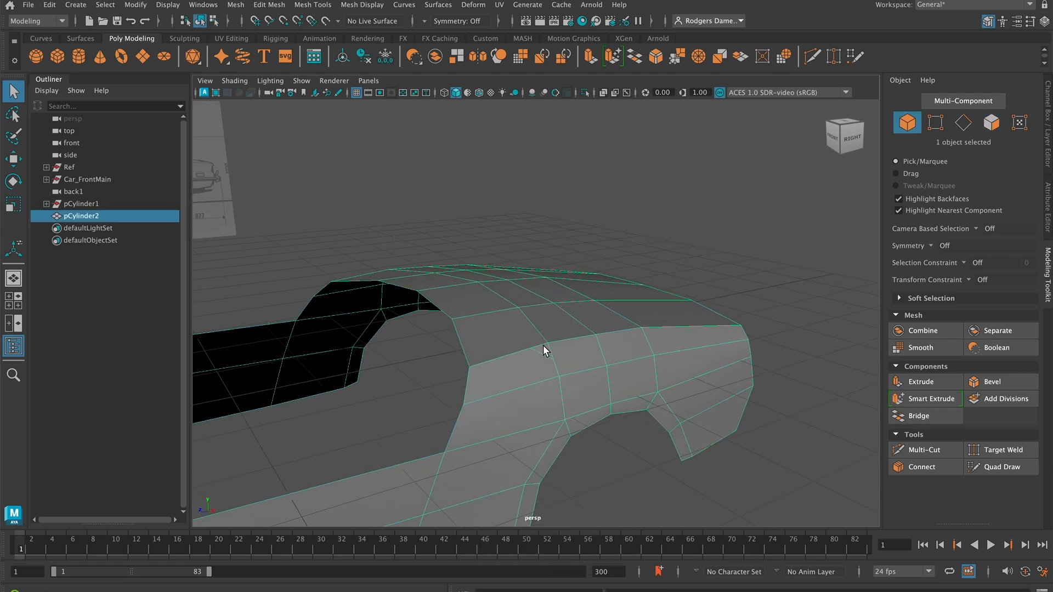
left_click_drag(558, 342, 558, 353, "alt")
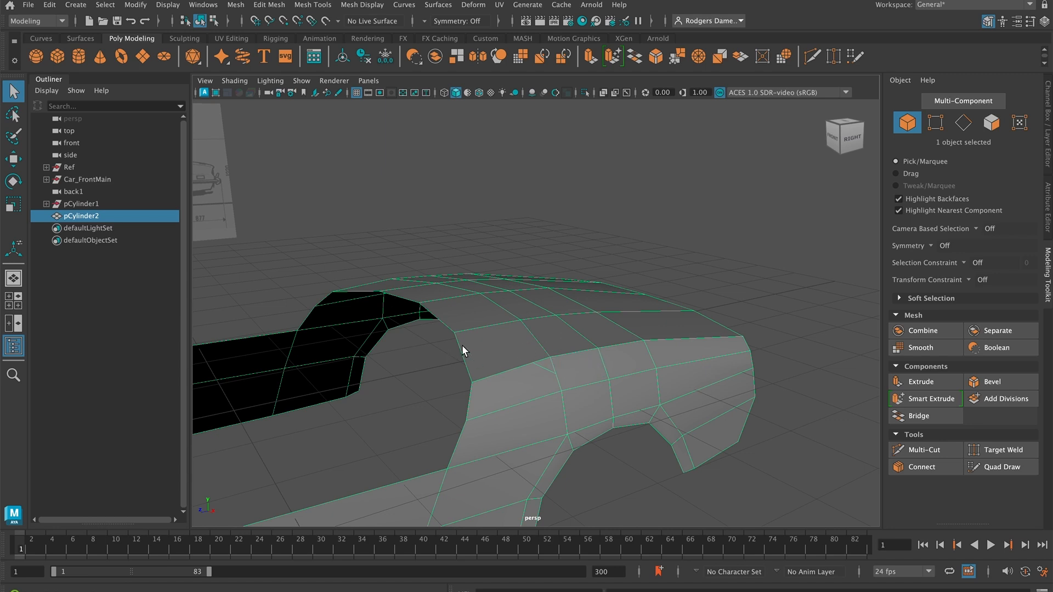
right_click_drag(570, 341, 409, 321, "alt")
middle_click_drag(452, 350, 517, 329, "alt")
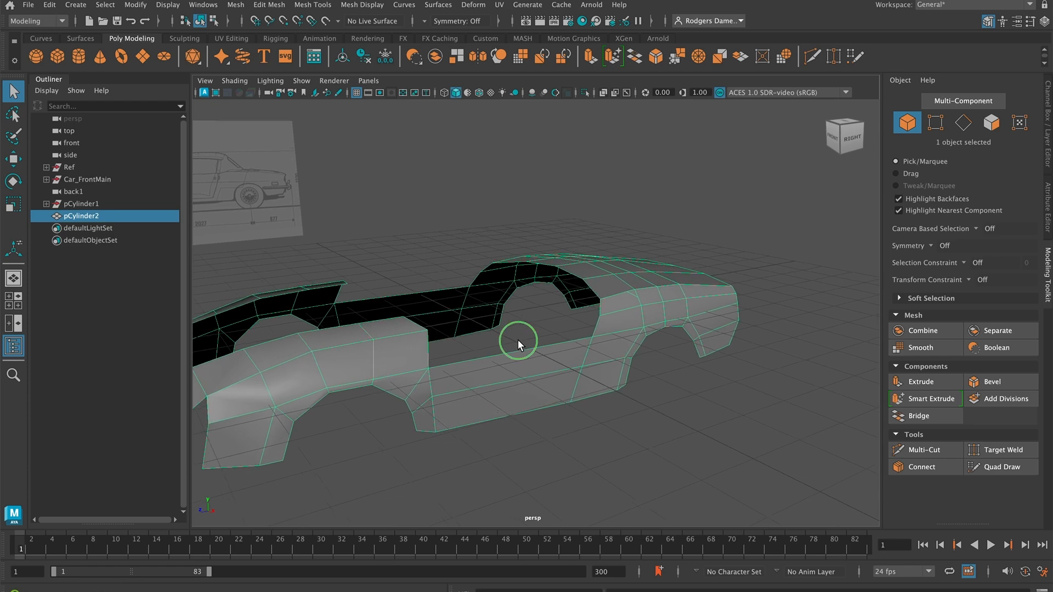
right_click_drag(518, 339, 433, 363, "alt")
left_click_drag(394, 345, 236, 357, "alt")
middle_click_drag(421, 332, 307, 345, "alt")
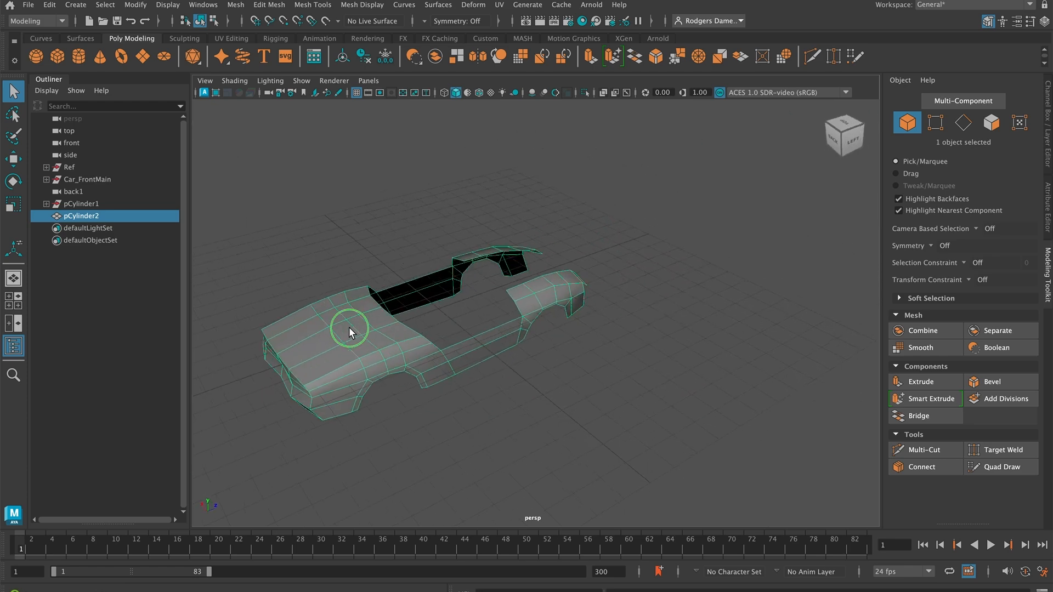
right_click_drag(331, 328, 423, 281, "alt")
left_click(240, 6)
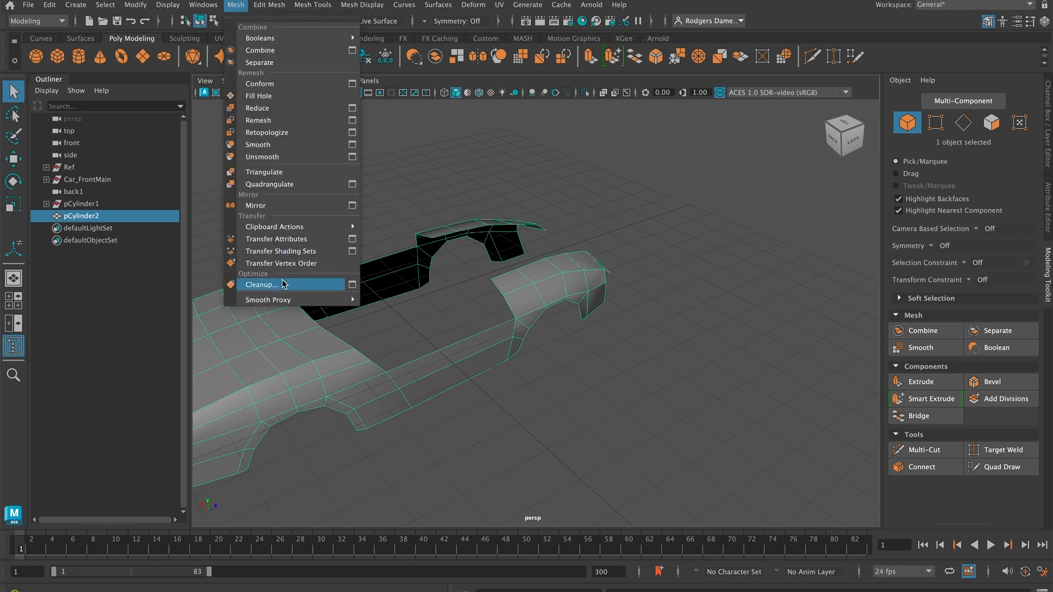
left_click(352, 284)
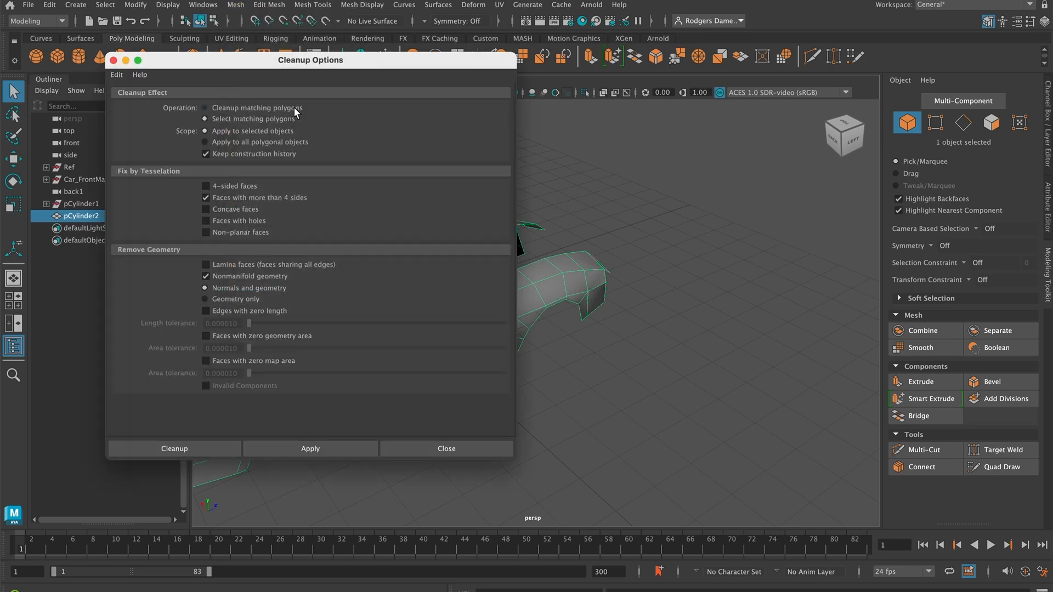
left_click_drag(266, 64, 466, 36)
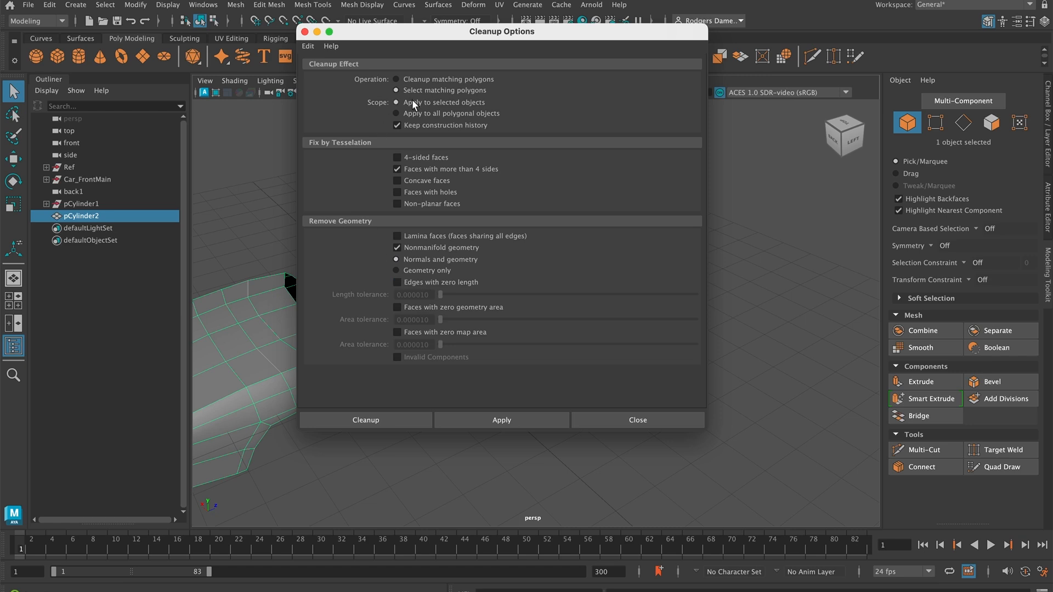
left_click(398, 247)
left_click(396, 79)
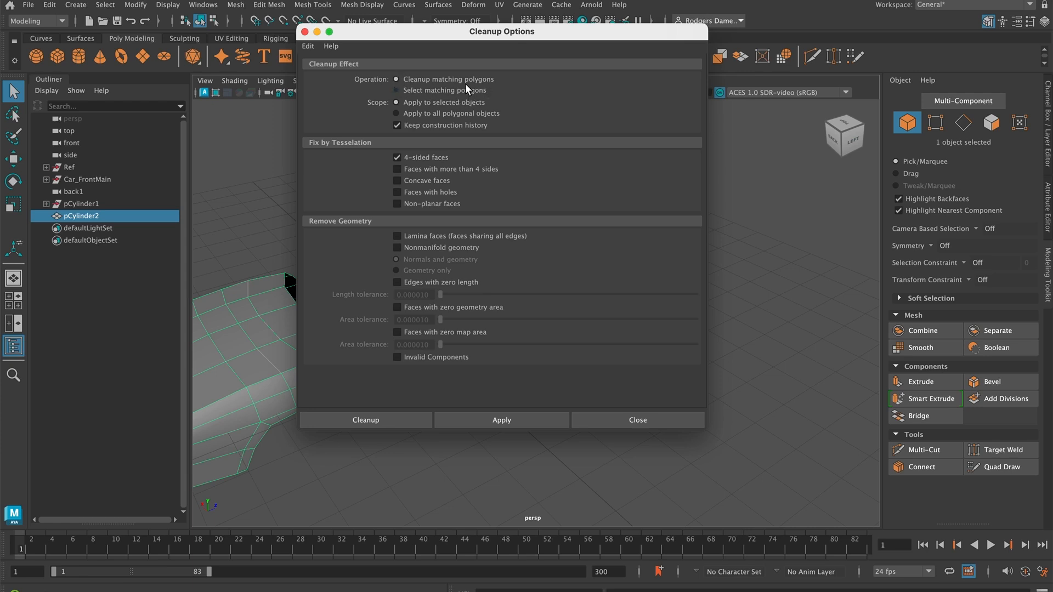
left_click(397, 90)
left_click(397, 247)
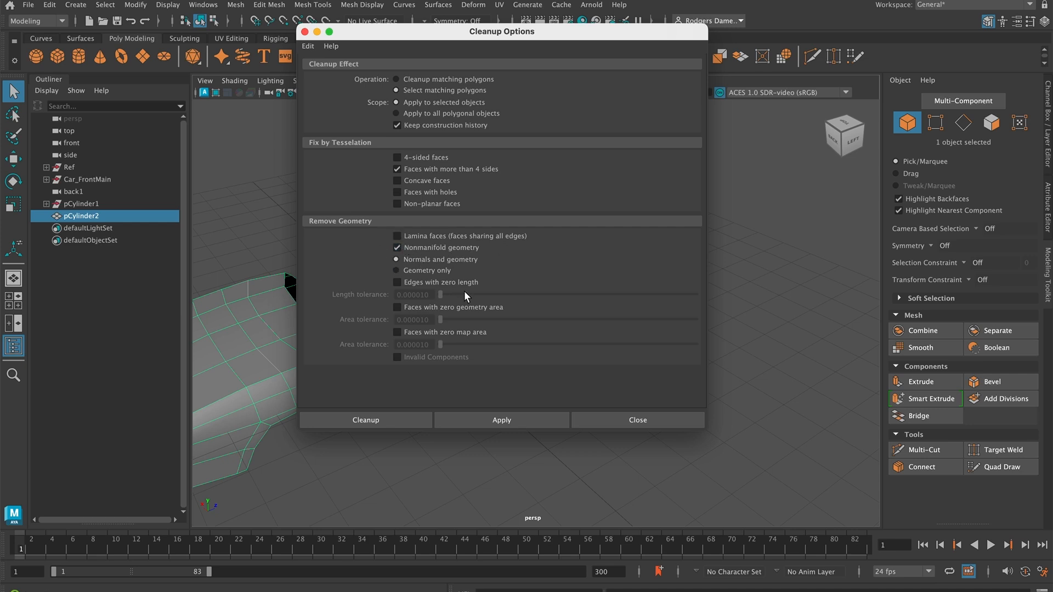
Apply Cleanup to select faces with more than 4 sides and nonmanifold geometry on the body mesh, and close the options.
left_click_drag(399, 41, 382, 41)
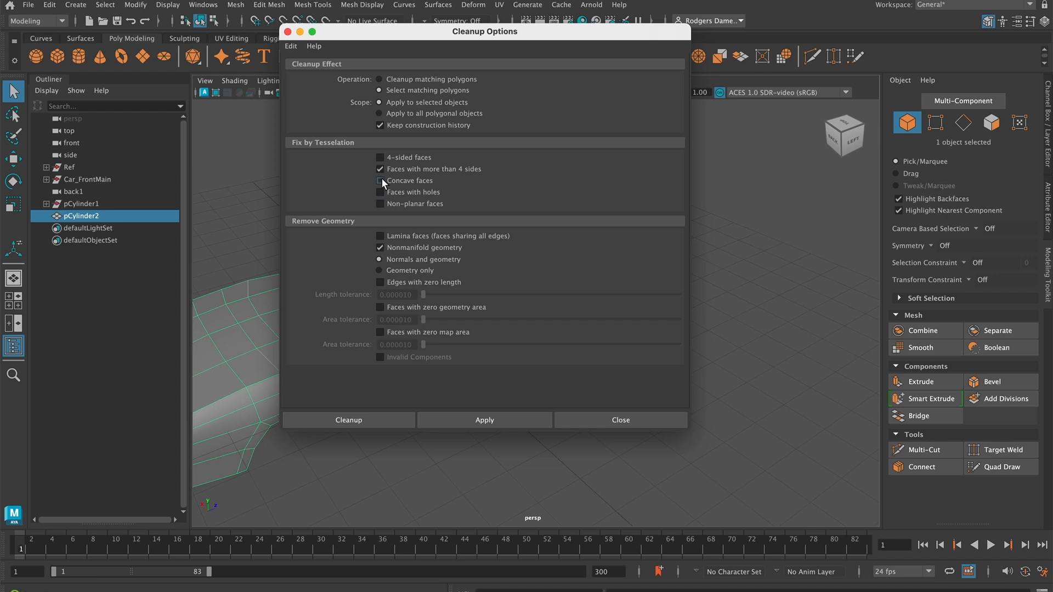
left_click(482, 417)
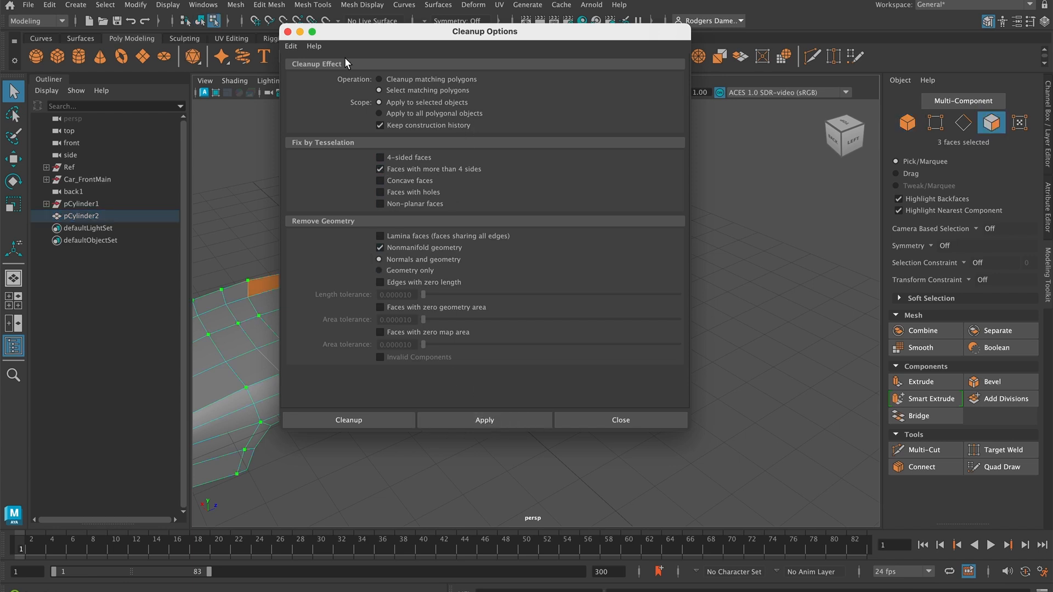
left_click(287, 31)
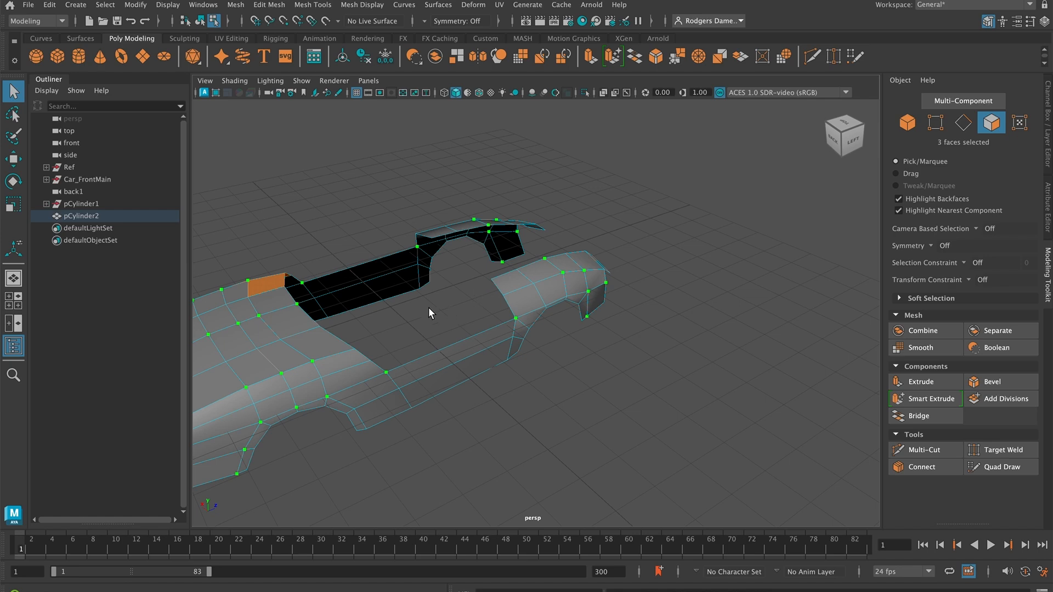
Examine the faces selected by Cleanup around the small triangular cut on the rear fender.
left_click_drag(388, 324, 425, 277, "alt")
scroll(408, 265, "down", 3)
middle_click_drag(569, 301, 460, 262, "alt")
right_click_drag(461, 262, 565, 271, "alt")
left_click_drag(540, 265, 573, 279, "alt")
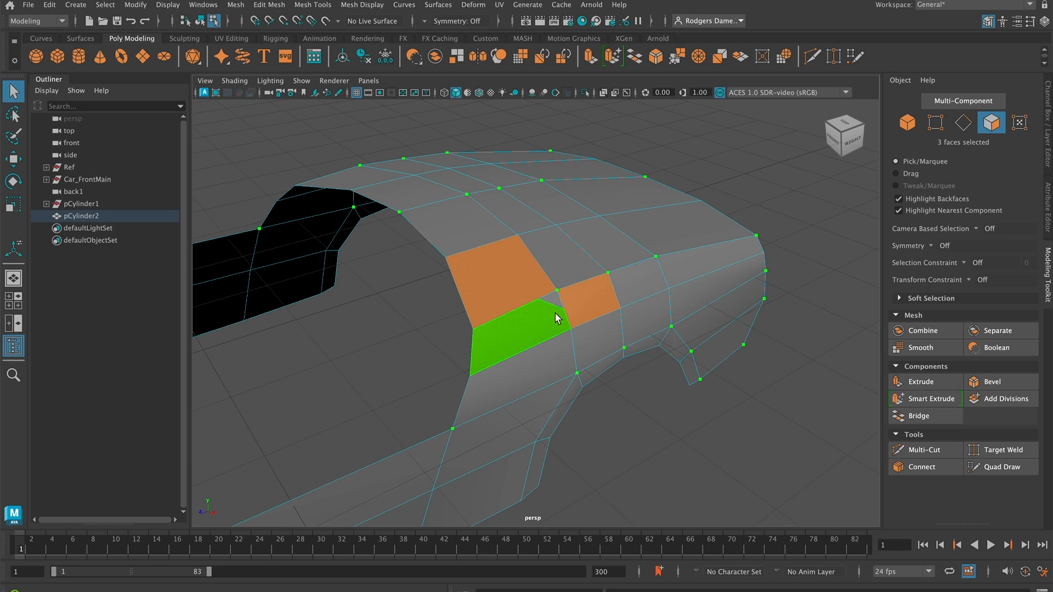
middle_click_drag(555, 317, 410, 286, "alt")
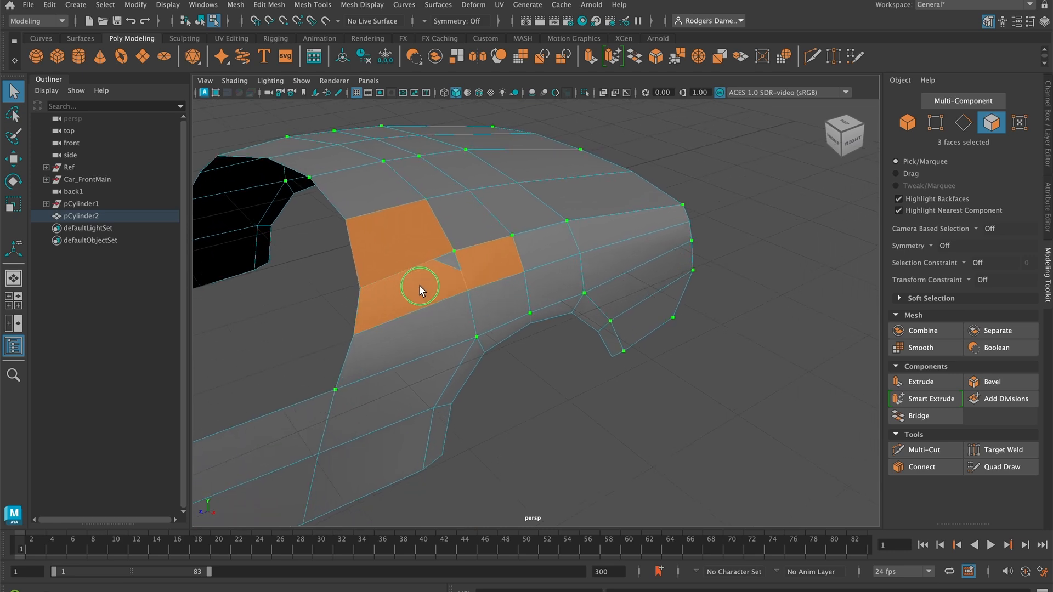
right_click_drag(409, 286, 498, 277, "alt")
middle_click_drag(400, 233, 482, 271, "alt")
right_click_drag(483, 271, 507, 275, "alt")
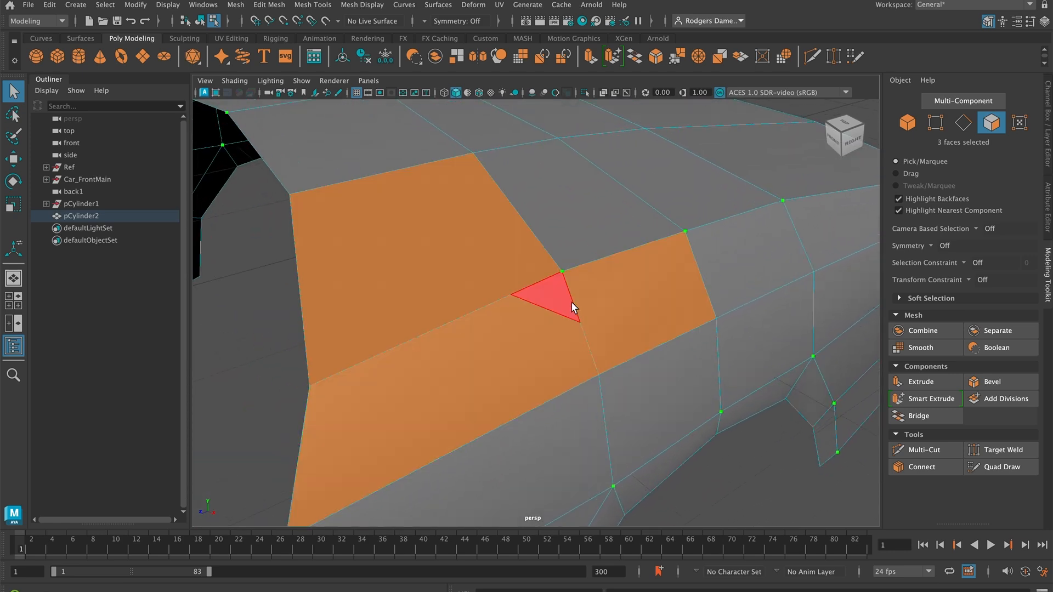
right_click_drag(565, 295, 513, 291, "alt")
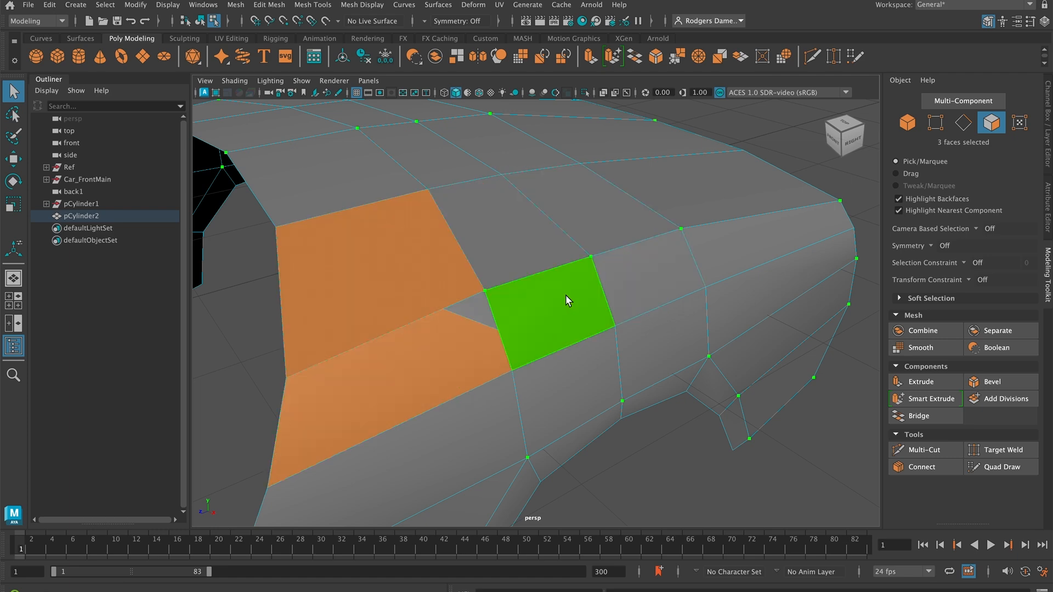
right_click_drag(516, 294, 465, 293, "alt")
left_click_drag(464, 294, 458, 285, "alt")
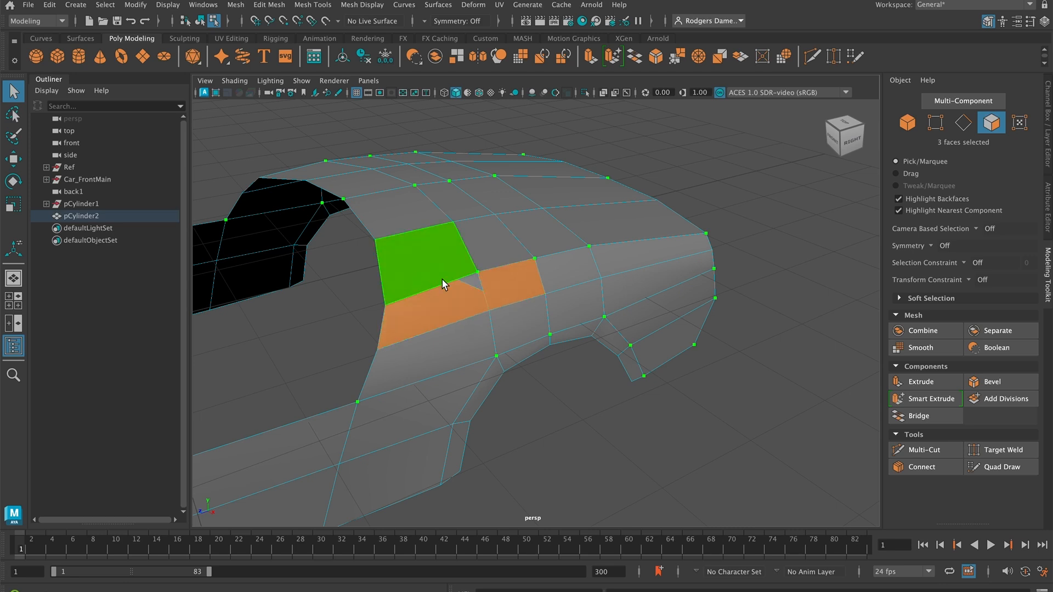
Preview the whole body mesh smoothed, inspect the rear fender's surface, and return the mesh to its unsmoothed display.
right_click_drag(453, 252, 512, 218)
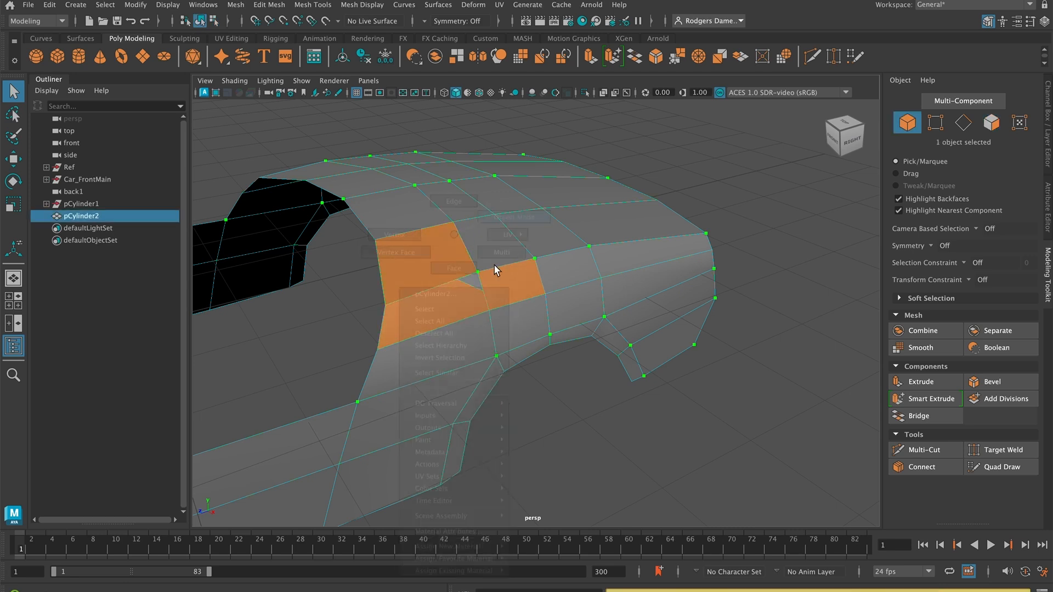
middle_click_drag(496, 265, 511, 278, "alt")
scroll(511, 278, "down", 3)
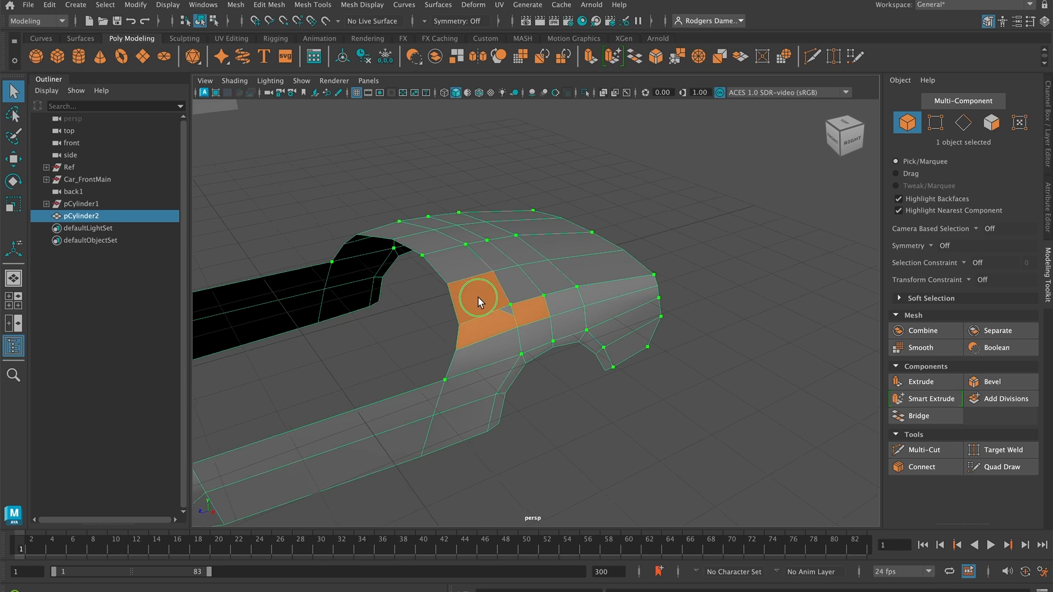
scroll(471, 295, "up", 3)
right_click_drag(503, 234, 565, 223)
key("3")
left_click(757, 218)
left_click_drag(679, 285, 711, 274, "alt")
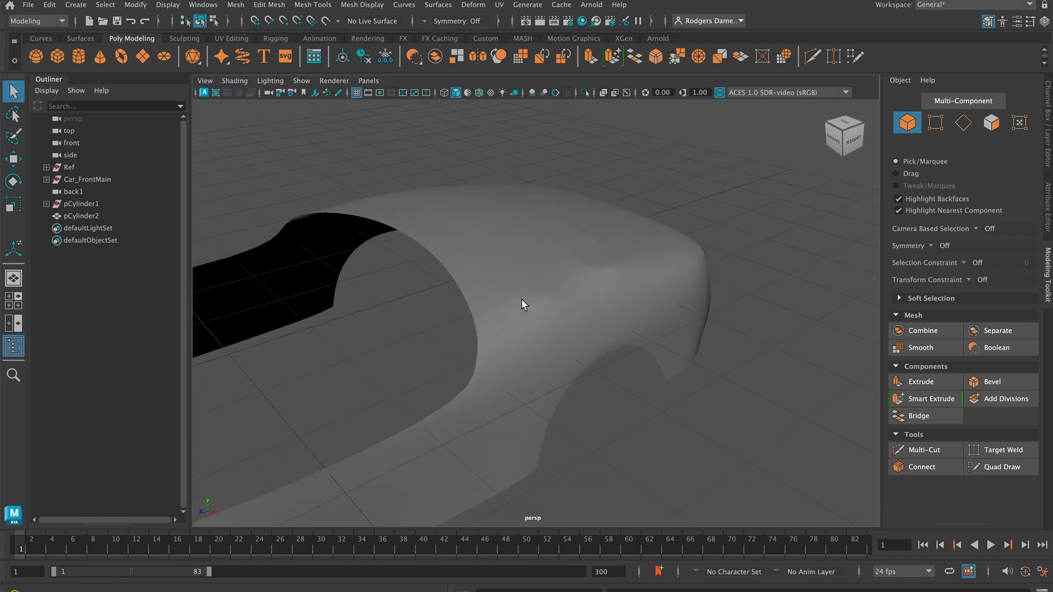
left_click_drag(583, 297, 600, 276, "alt")
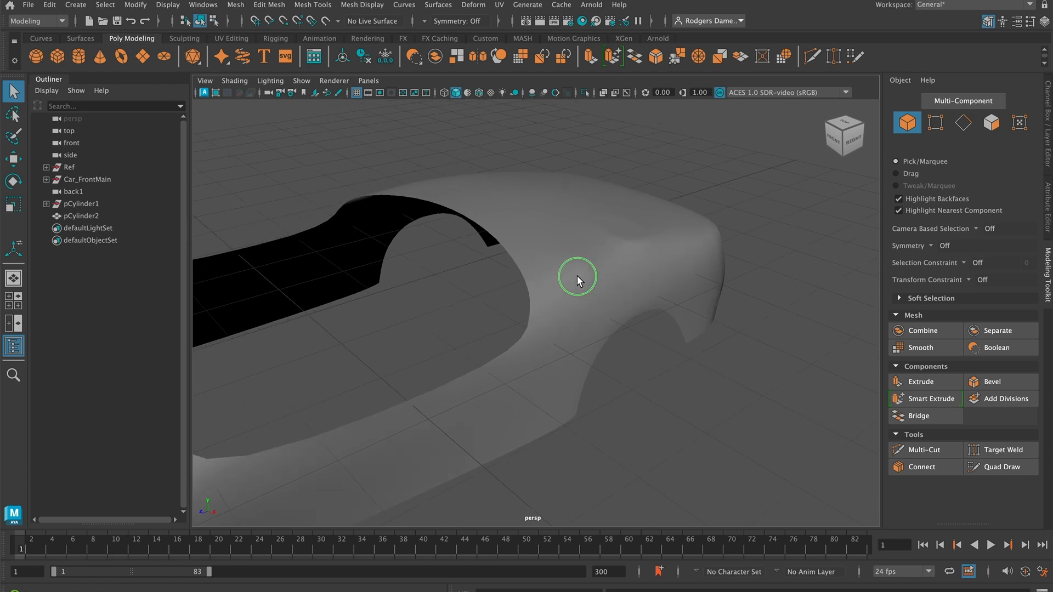
right_click_drag(600, 276, 491, 295, "alt")
left_click_drag(491, 295, 522, 296, "alt")
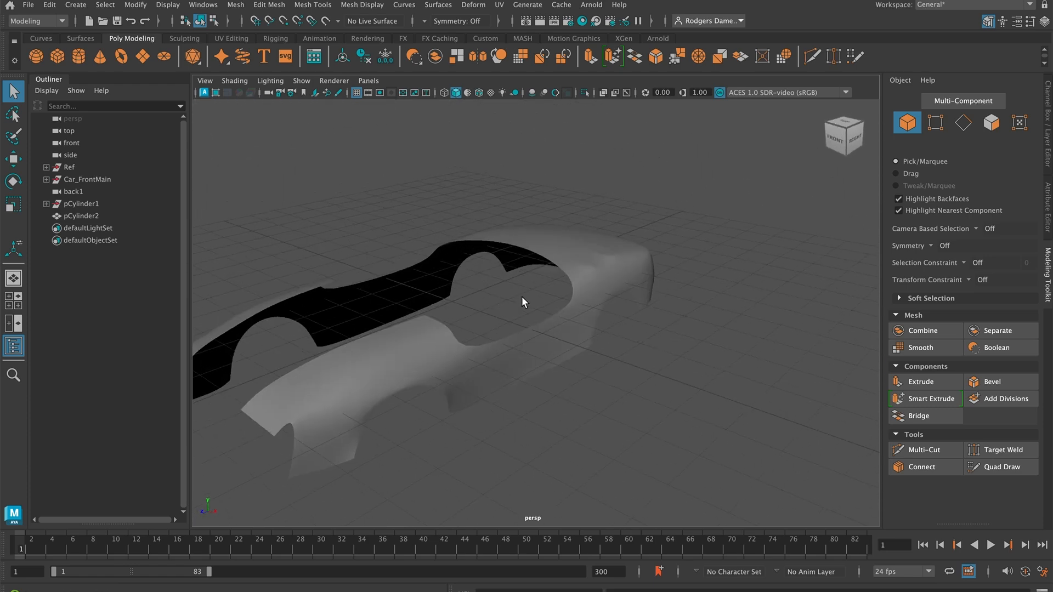
left_click(596, 276)
key("1")
Select the triangular face on the rear fender together with the three larger faces adjoining it.
middle_click_drag(595, 315, 550, 336, "alt")
right_click_drag(550, 336, 846, 302, "alt")
left_click_drag(688, 314, 674, 283, "alt")
right_click_drag(673, 282, 613, 276, "alt")
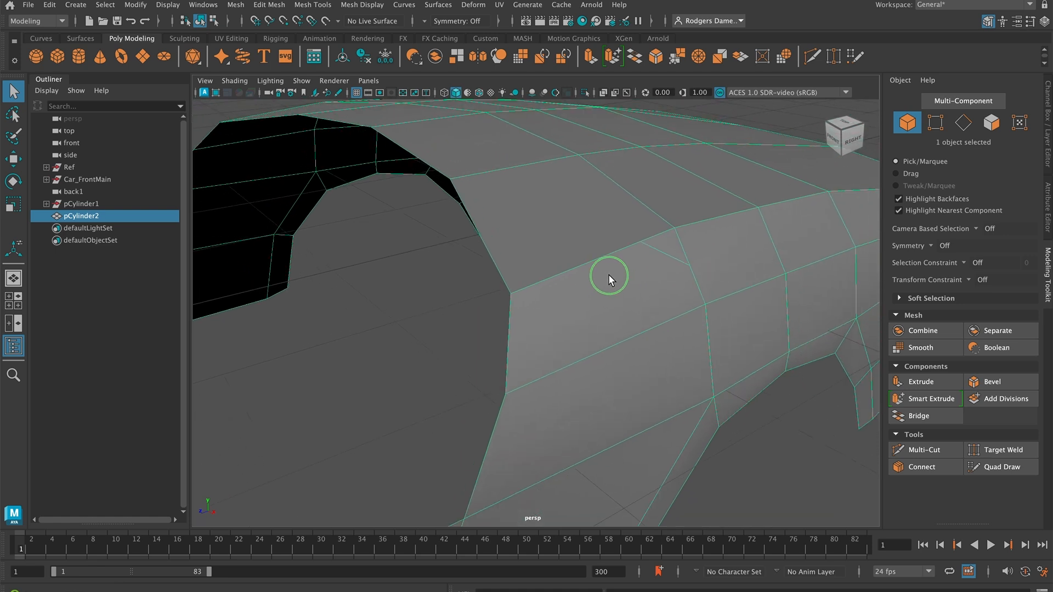
left_click_drag(613, 279, 602, 281, "alt")
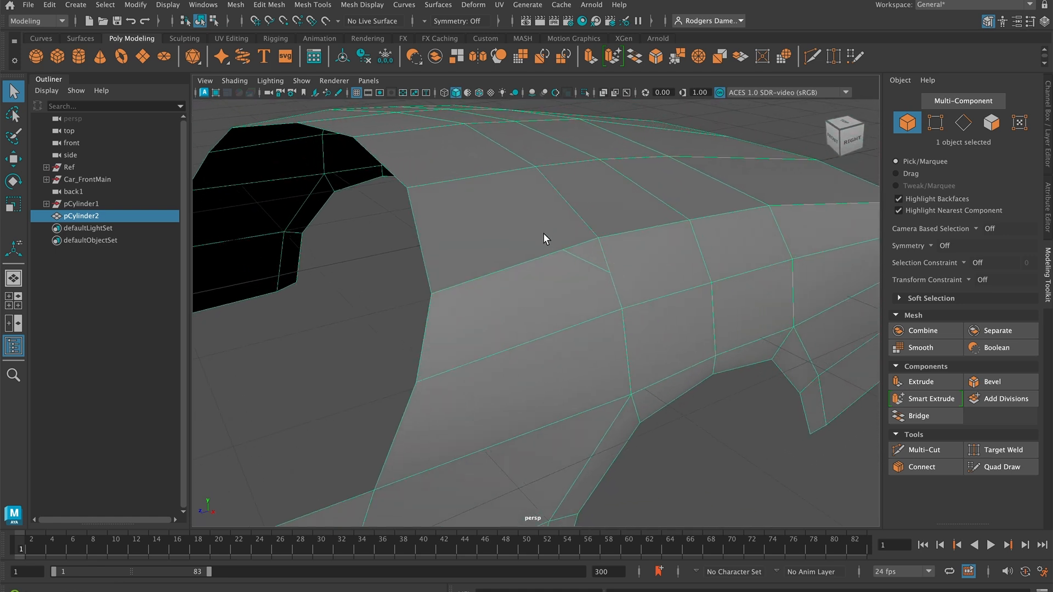
right_click_drag(651, 255, 656, 266)
left_click(591, 253, "shift")
left_click(558, 275, "shift")
left_click(519, 241, "shift")
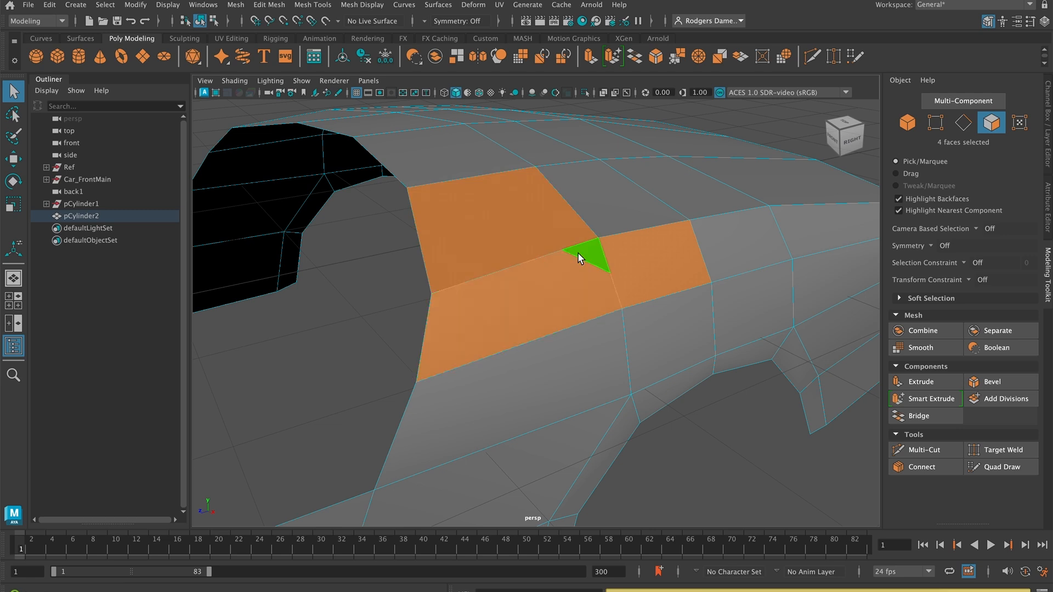
Delete the diagonal cut edge on the rear fender and switch the body mesh to vertex selection.
right_click_drag(577, 252, 520, 235)
left_click_drag(362, 291, 477, 251, "alt")
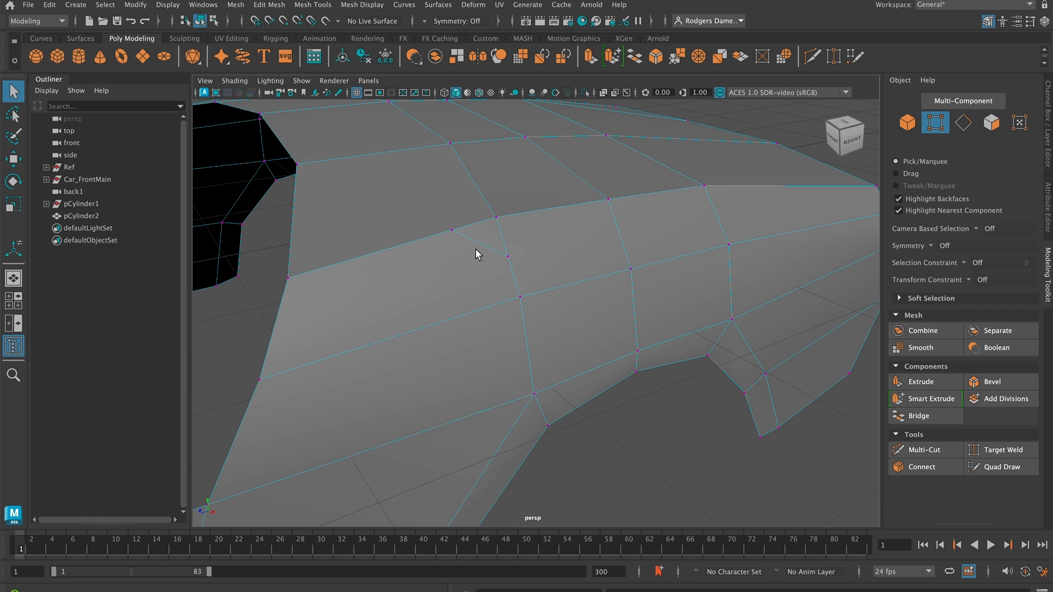
right_click_drag(475, 235, 475, 204)
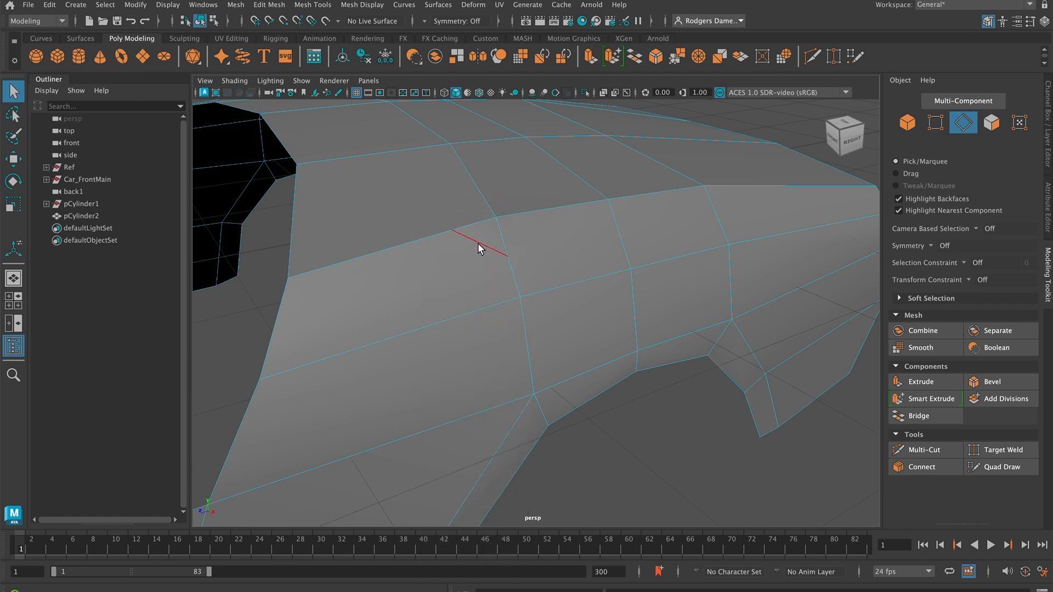
left_click(481, 247)
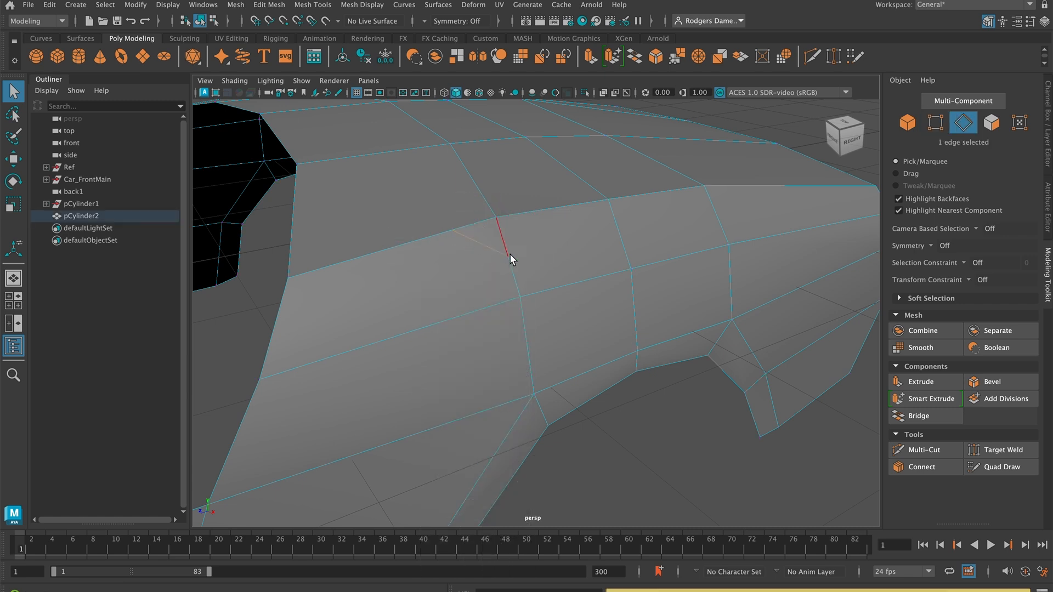
key("Delete")
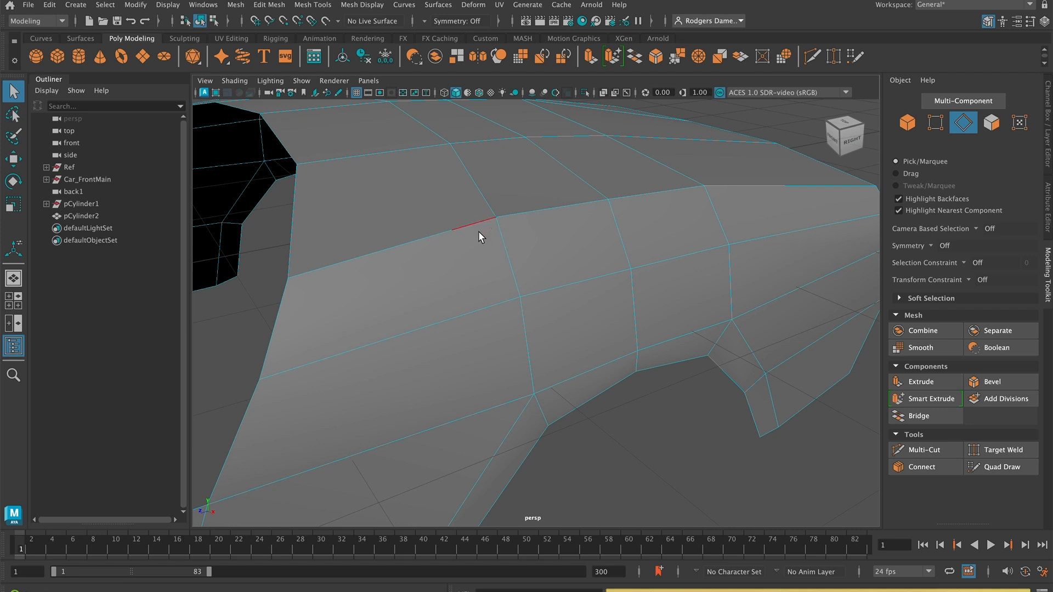
right_click_drag(474, 227, 431, 231)
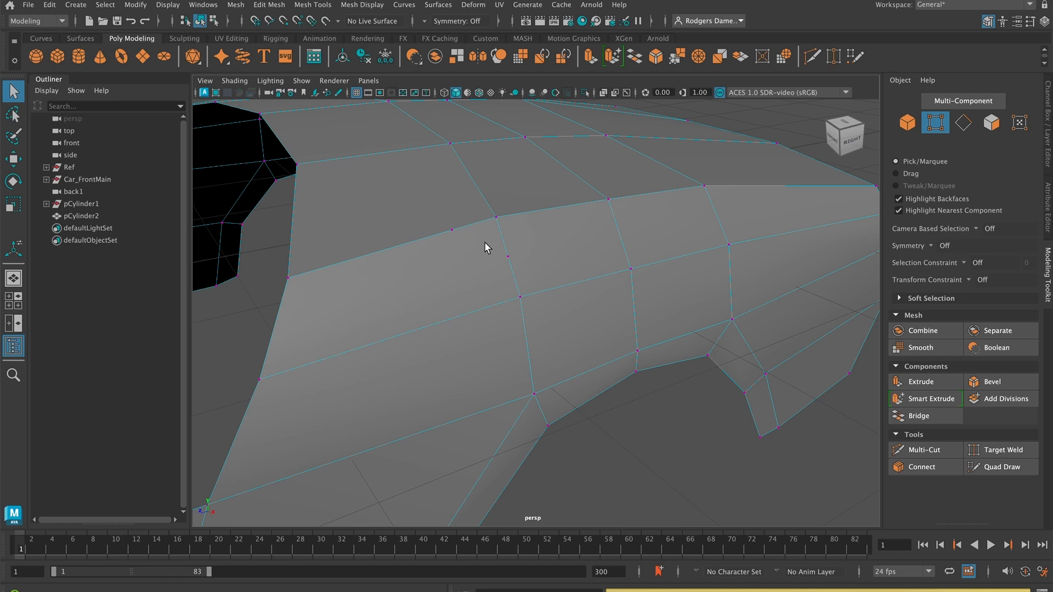
Delete the two leftover vertices where the diagonal cut met the rear fender's edges.
left_click(508, 256)
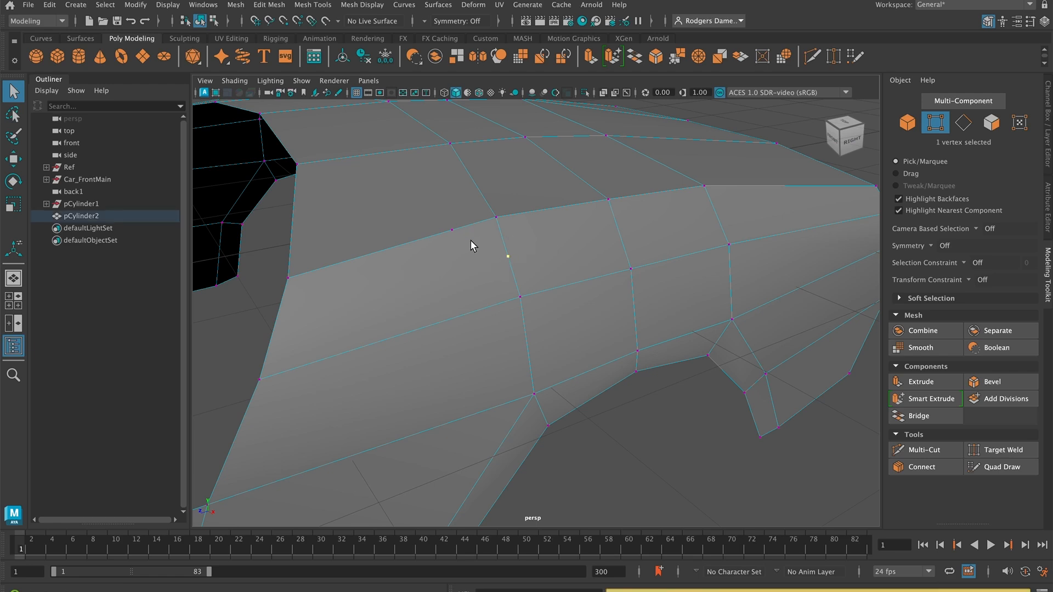
left_click(452, 229, "shift")
left_click(468, 256)
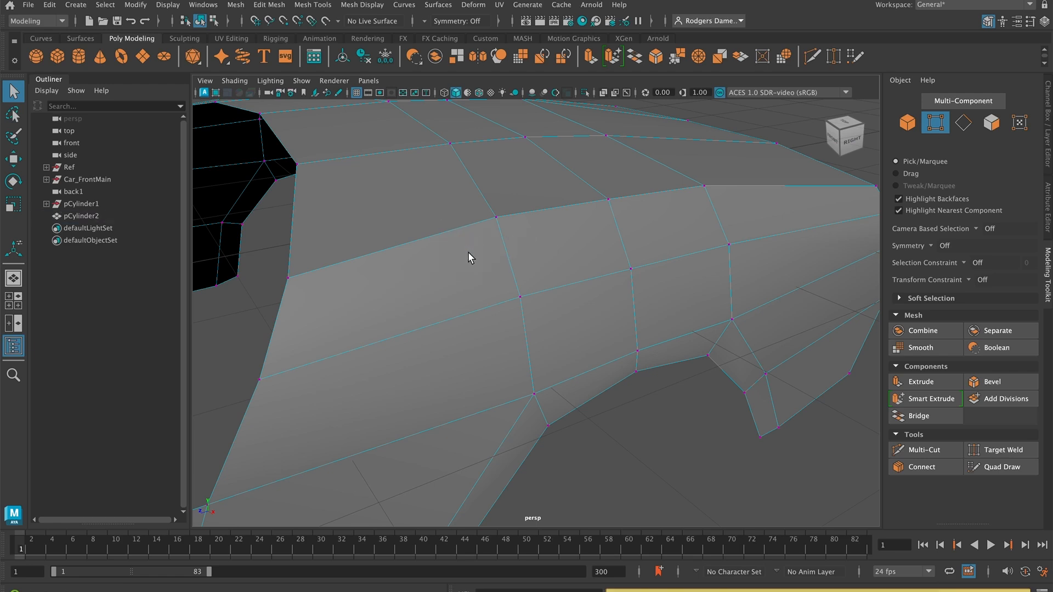
left_click_drag(497, 255, 439, 256, "alt")
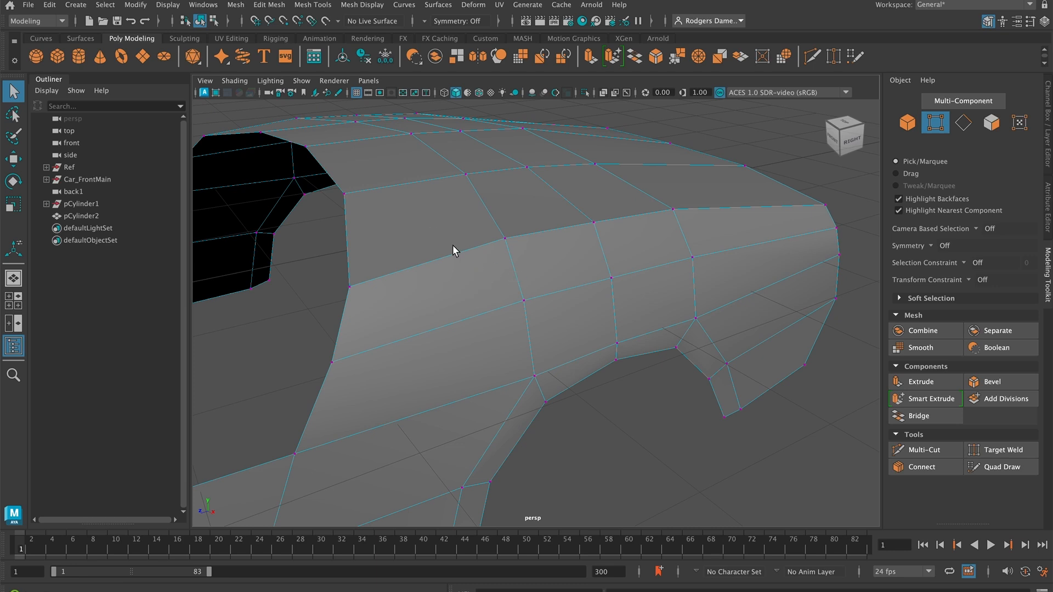
Undo the vertex and edge deletions to bring back the triangular cut on the rear fender.
key("ctrl+z")
key("ctrl+z")
key("ctrl+z")
key("ctrl+z")
key("ctrl+z")
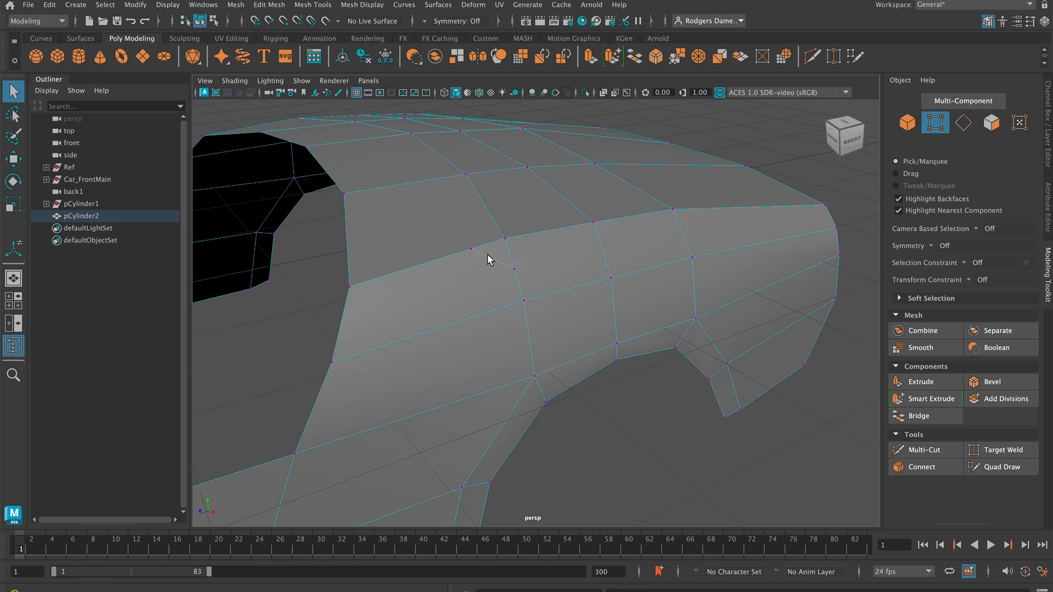
Delete the small triangular face and the long face adjoining it on the rear fender.
right_click_drag(469, 258, 470, 268)
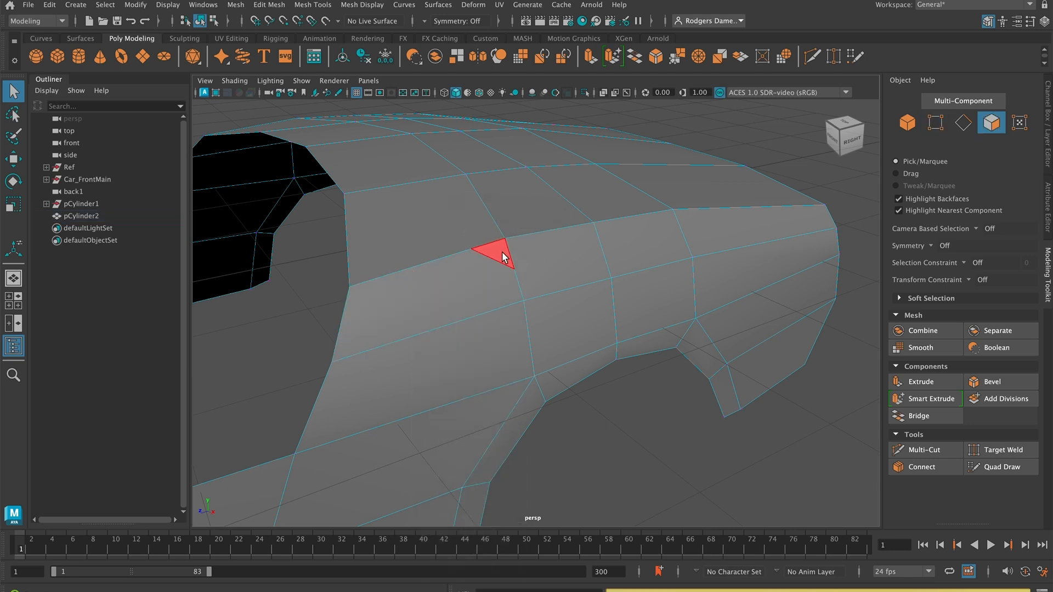
left_click(503, 257)
left_click(471, 277, "shift")
key("Delete")
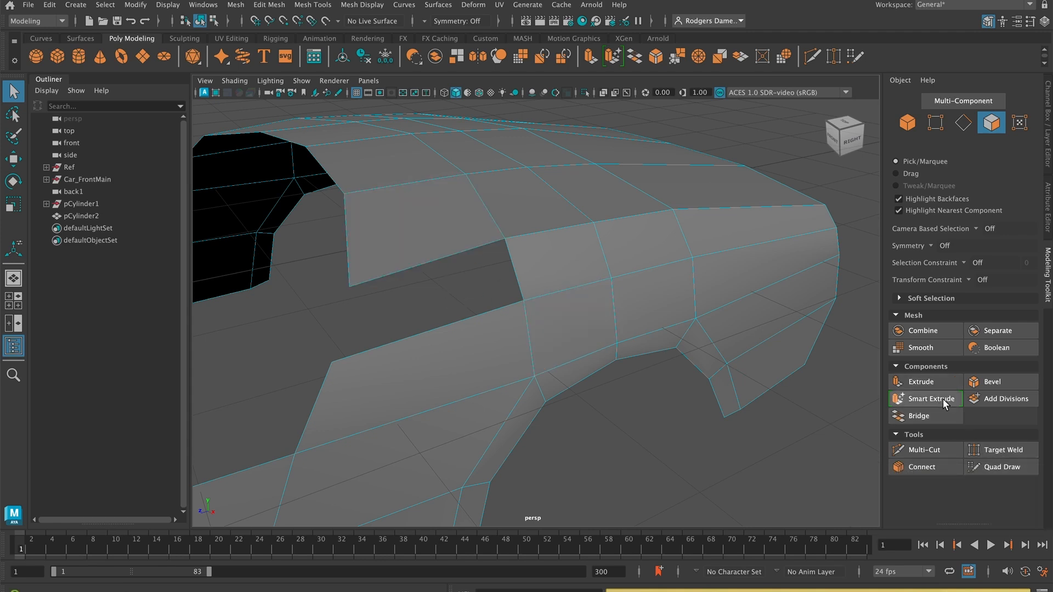
Remove the leftover vertices along the border edges of the fender opening.
right_click_drag(409, 236, 410, 197)
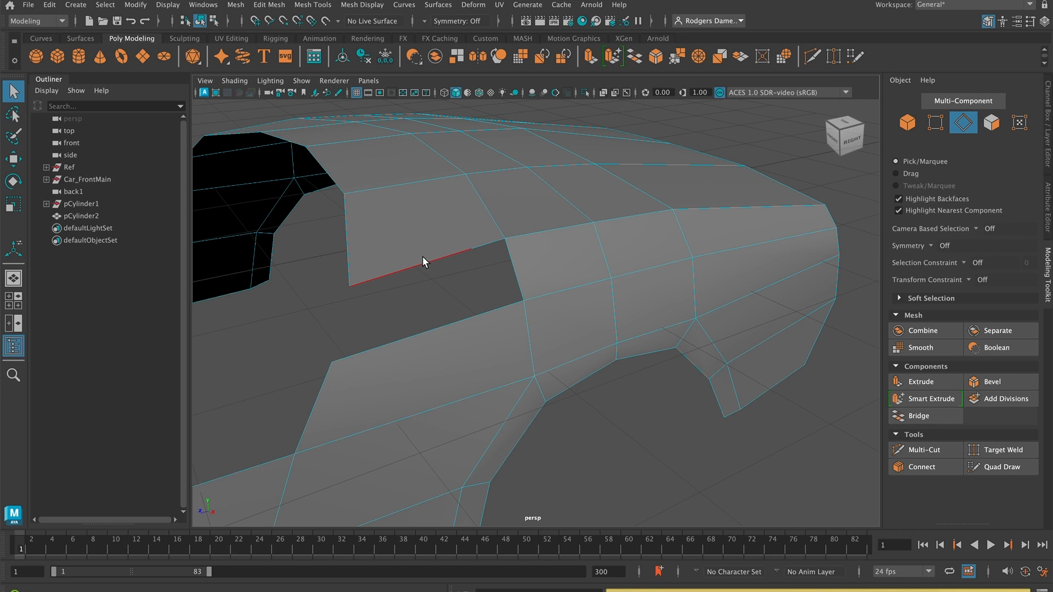
right_click_drag(470, 250, 420, 248)
left_click_drag(513, 262, 525, 272)
Bridge the upper and lower border edges of the fender opening with a new face.
right_click_drag(442, 237, 441, 198)
left_click(426, 263)
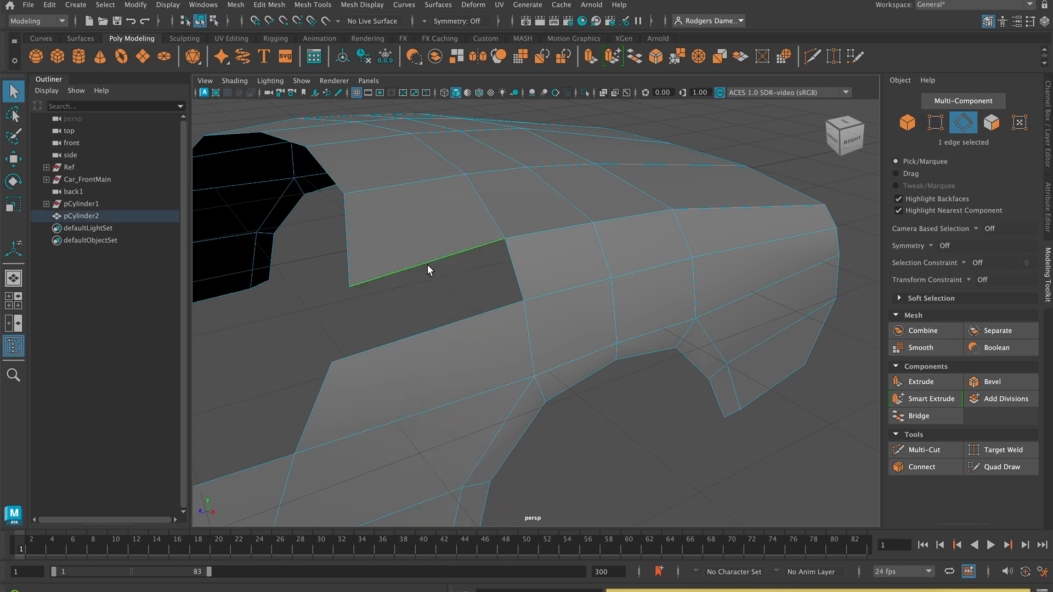
left_click(436, 326, "shift")
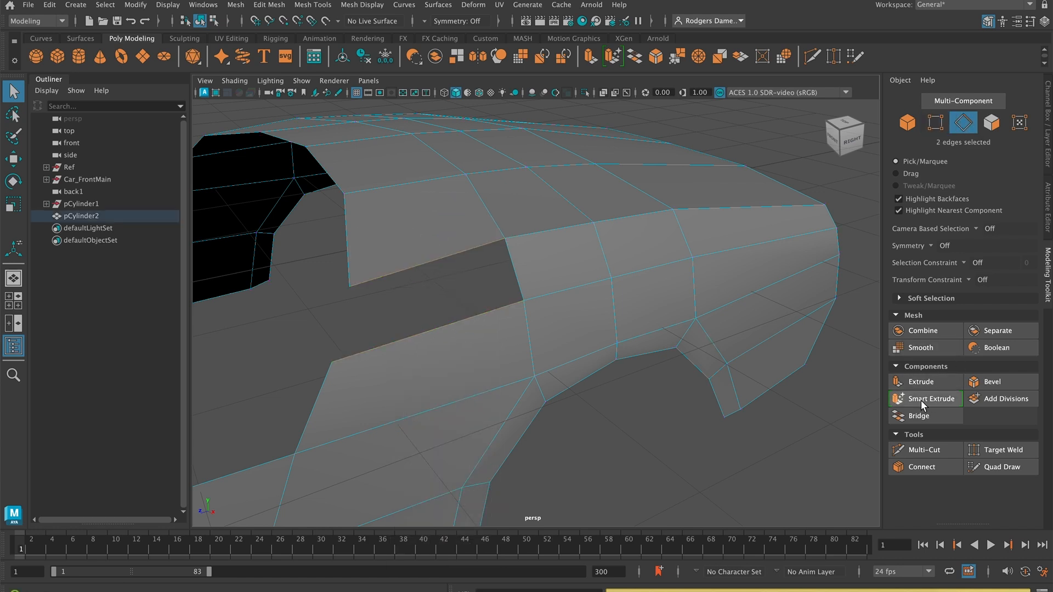
left_click(951, 416)
key("q")
Try moving the bridged face's lower corner vertex on the rear fender.
right_click_drag(442, 235, 406, 251)
left_click(523, 301)
key("w")
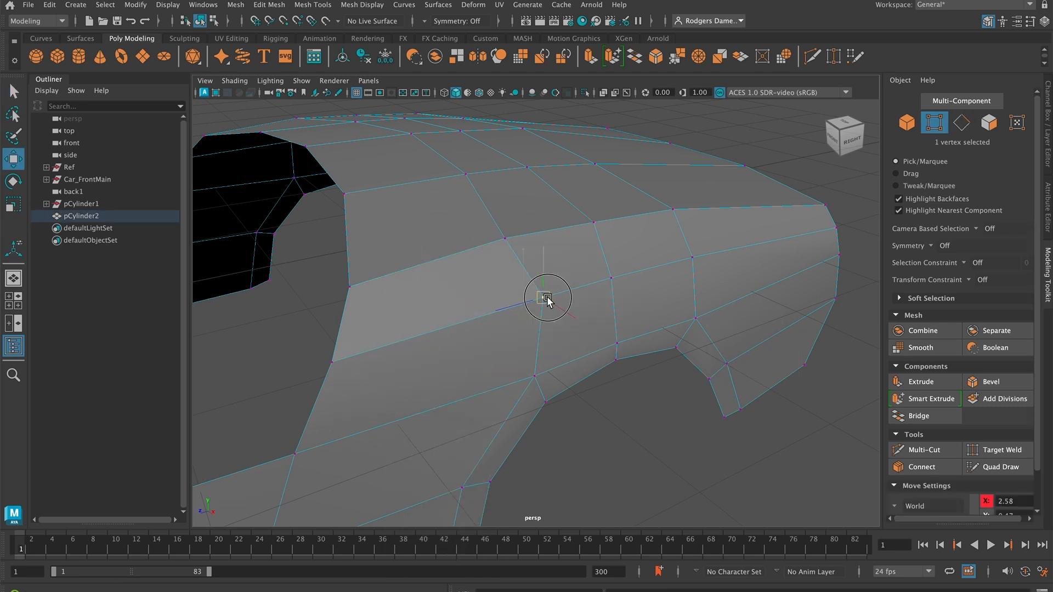
key("q")
Compare the smoothed and unsmoothed mesh around the circular distortion on the rear deck above the fender.
middle_click_drag(552, 272, 540, 323, "alt")
right_click_drag(539, 323, 577, 293, "alt")
left_click_drag(559, 343, 600, 304, "alt")
middle_click_drag(599, 305, 564, 328, "alt")
right_click_drag(565, 327, 556, 219, "alt")
left_click_drag(531, 278, 393, 290, "alt")
right_click_drag(393, 290, 583, 338, "alt")
middle_click_drag(502, 359, 573, 287, "alt")
right_click_drag(528, 274, 466, 236)
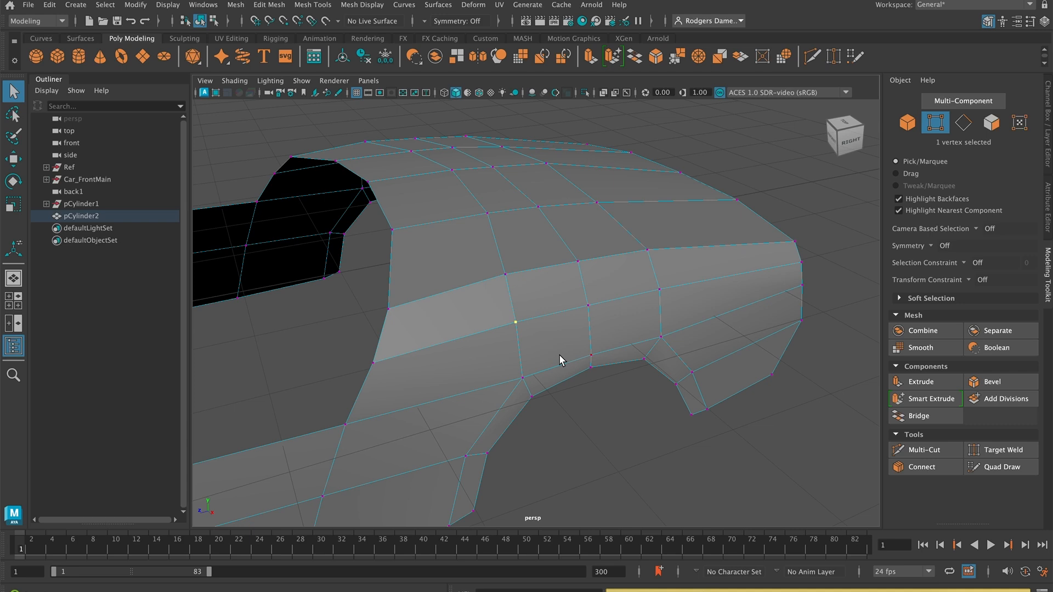
key("3")
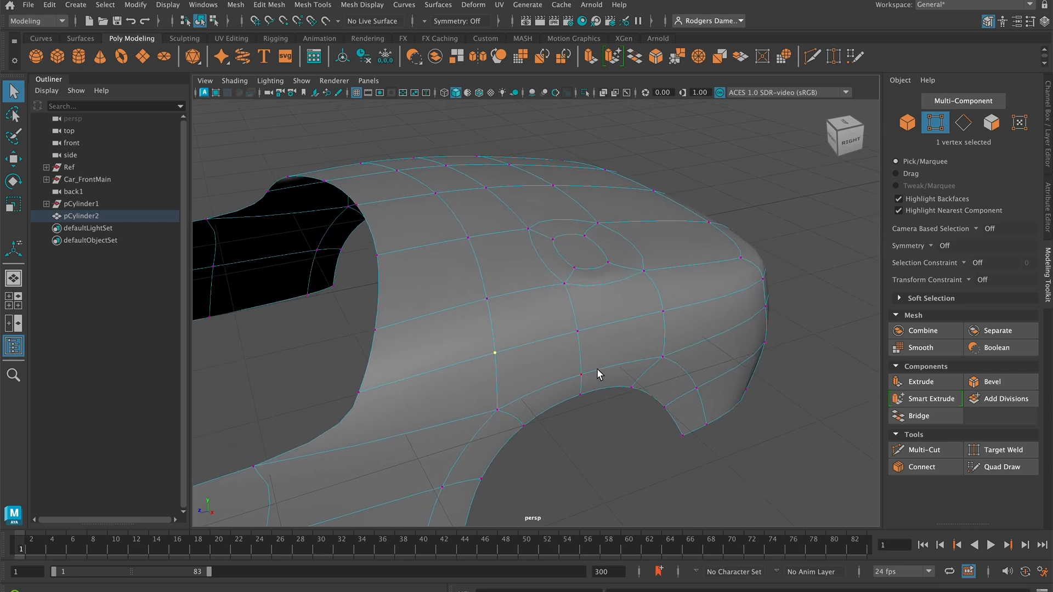
middle_click_drag(596, 368, 583, 384, "alt")
left_click(550, 298)
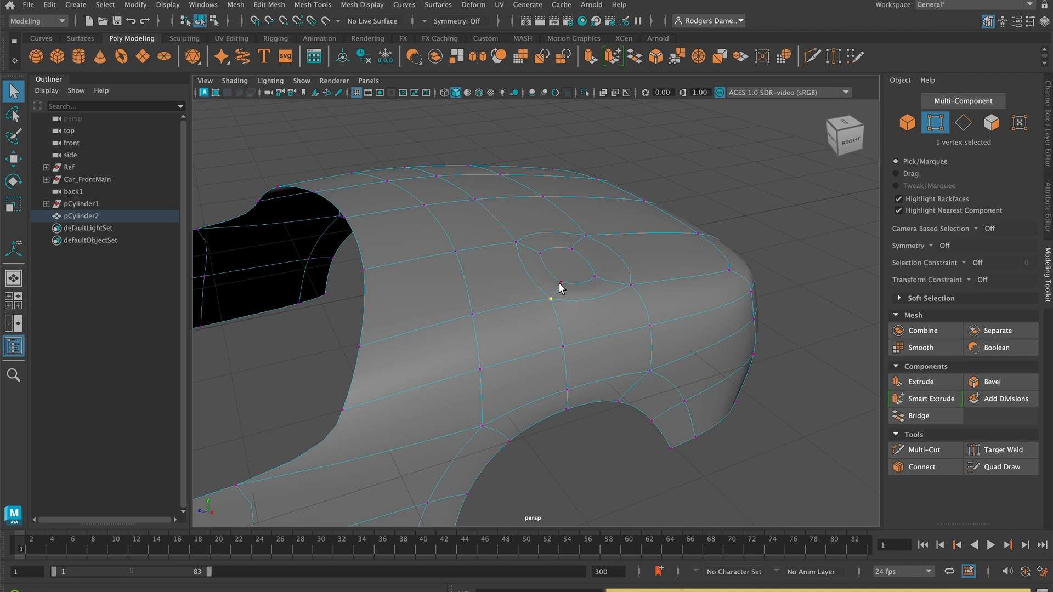
key("1")
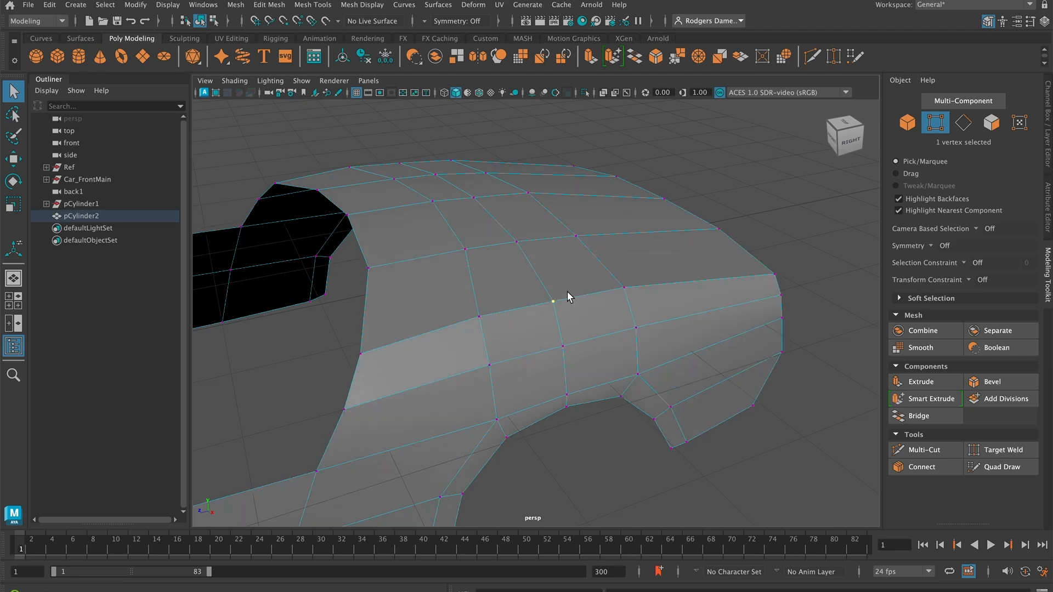
key("3")
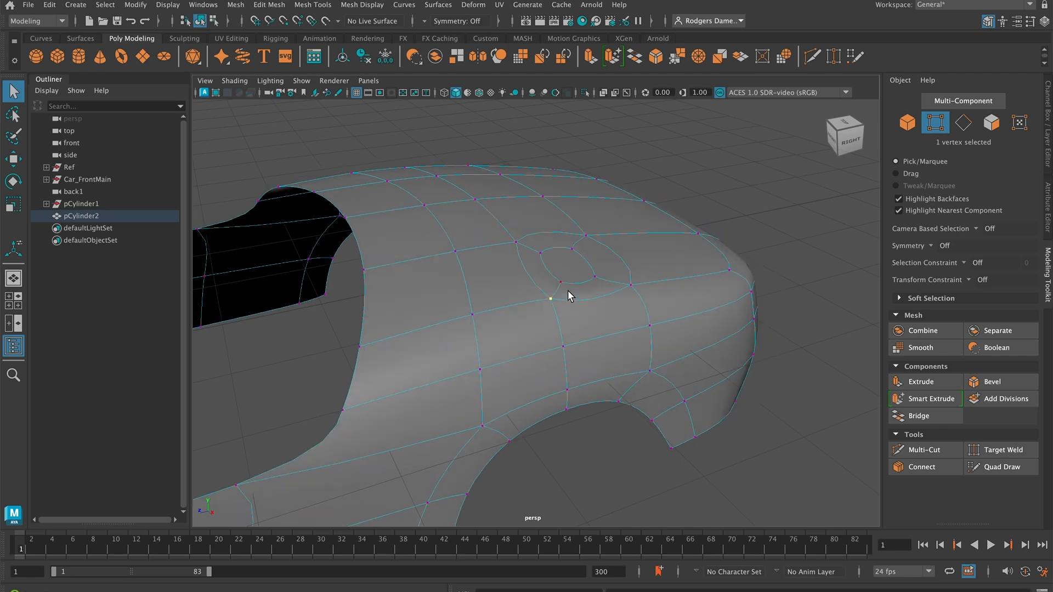
Inspect the whole smoothed body in object mode with the mesh deselected, and return the mesh to its unsmoothed display.
left_click(784, 245)
left_click_drag(646, 304, 679, 293, "alt")
right_click_drag(621, 258, 670, 223)
middle_click_drag(642, 293, 630, 326, "alt")
right_click_drag(592, 263, 489, 370, "alt")
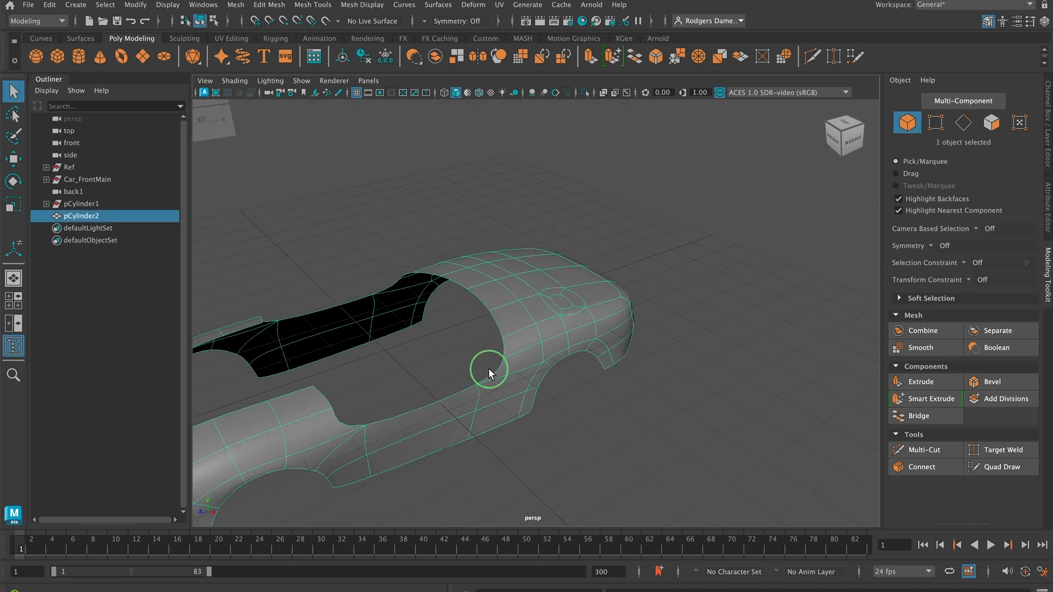
left_click_drag(488, 370, 521, 377, "alt")
left_click(689, 344)
left_click_drag(624, 340, 650, 368, "alt")
right_click_drag(593, 359, 626, 324, "alt")
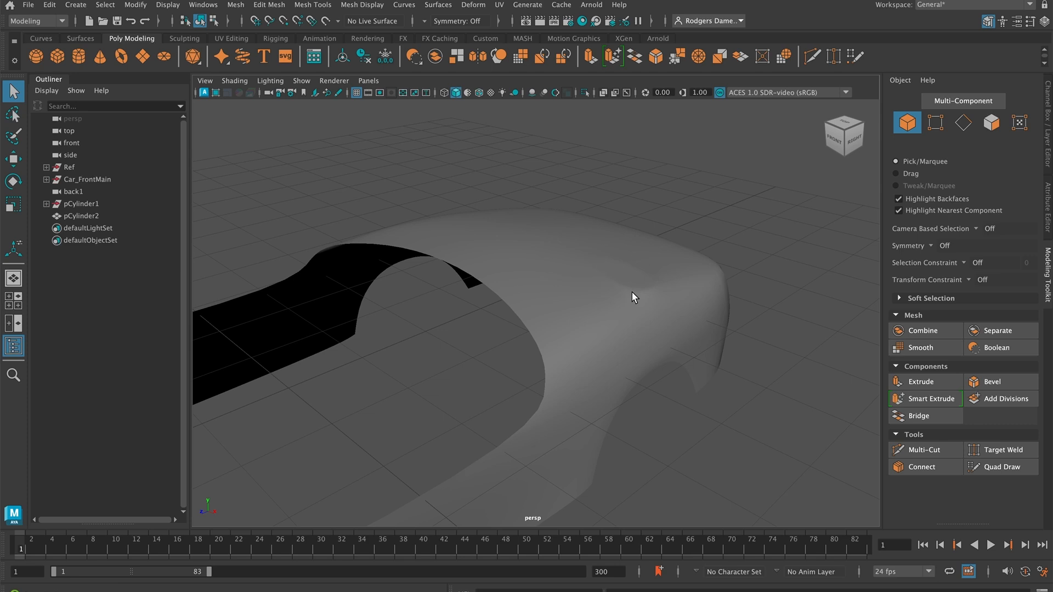
left_click_drag(639, 333, 439, 315, "alt")
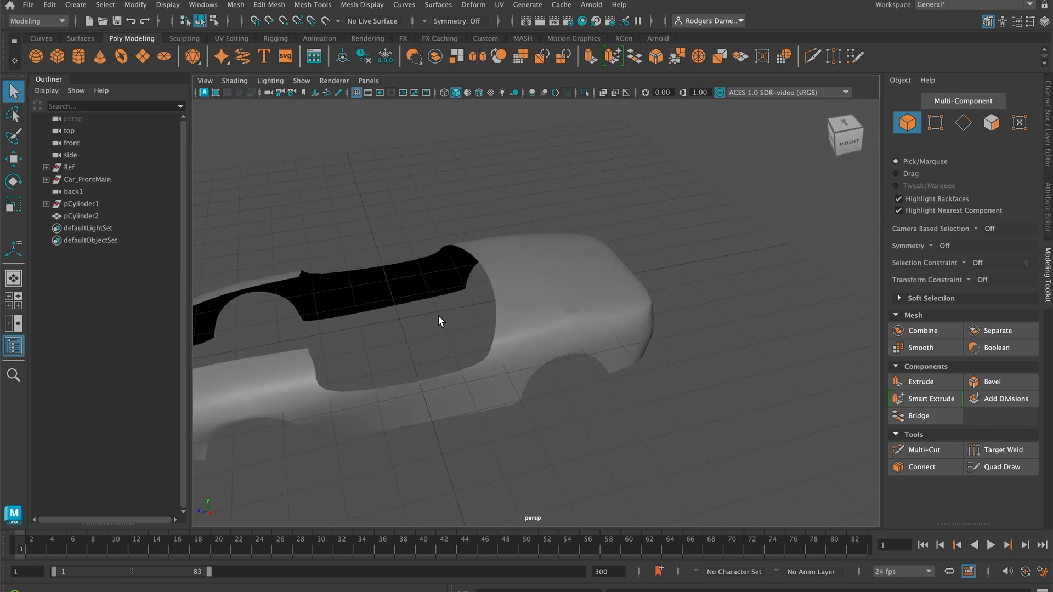
left_click(529, 301)
key("1")
Check the distorted rear deck face in wireframe, restore the shaded display, and delete that face.
left_click_drag(565, 327, 439, 317, "alt")
right_click_drag(439, 317, 513, 284, "alt")
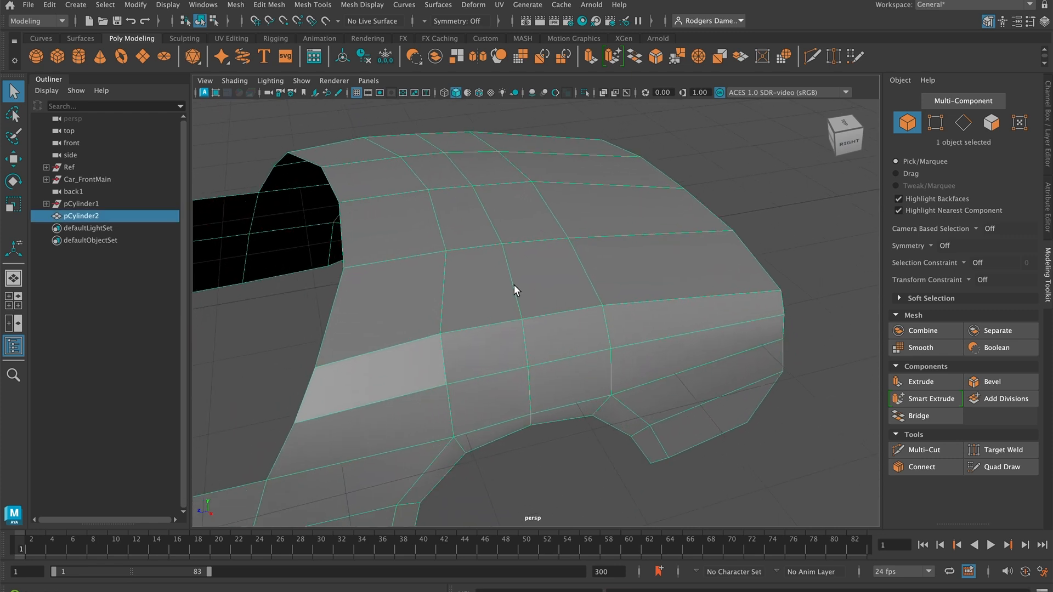
right_click_drag(540, 276, 541, 272)
left_click(547, 279)
left_click_drag(547, 278, 504, 310, "alt")
key("4")
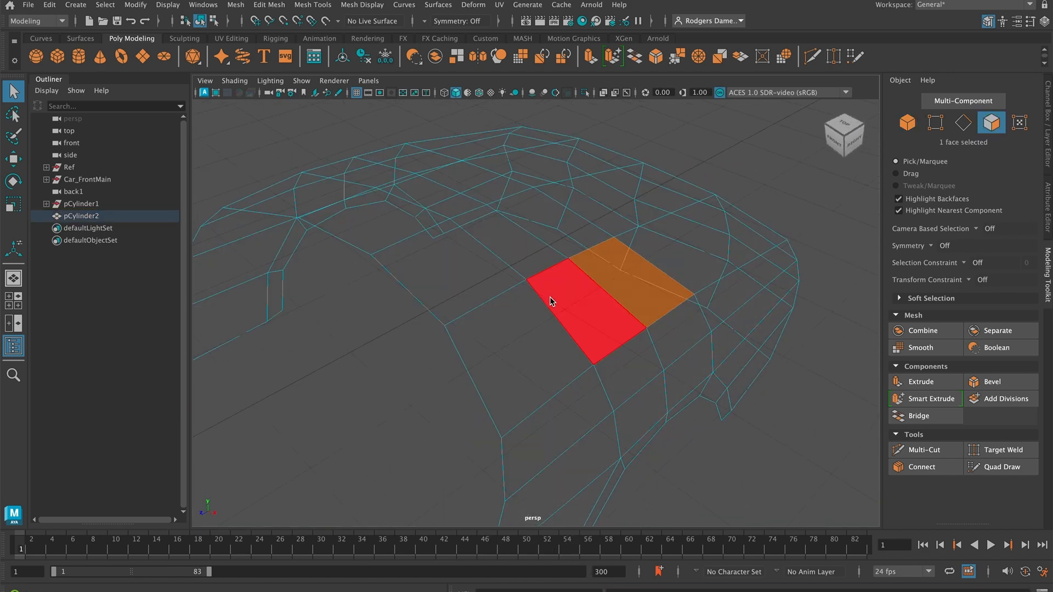
mouse_move(610, 324)
left_mouse_down("alt")
mouse_move(583, 329)
mouse_move(655, 310)
mouse_move(507, 295)
mouse_move(538, 305)
mouse_move(528, 284)
mouse_move(472, 296)
left_mouse_up("alt")
key("5")
key("Delete")
right_click_drag(472, 296, 502, 327, "alt")
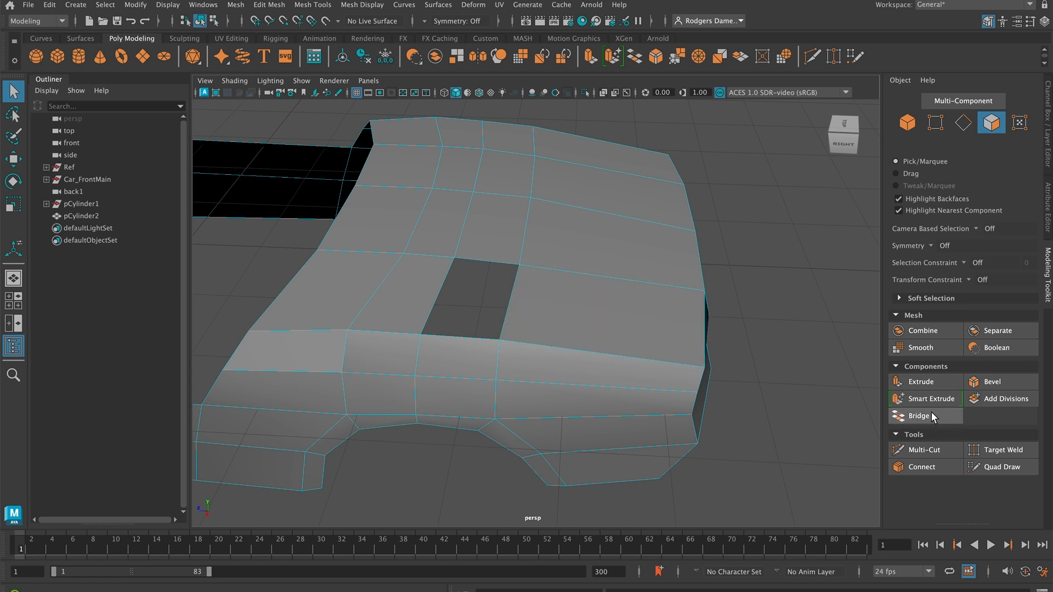
Try to bridge the two long edges of the rectangular opening on the rear deck.
right_click_drag(457, 336, 455, 192)
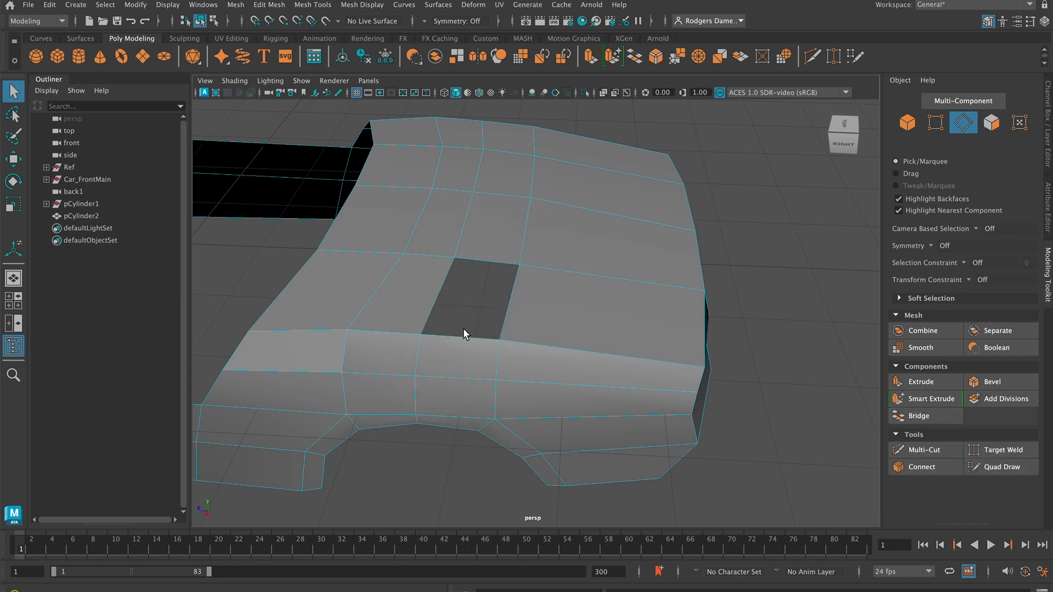
left_click(505, 310)
left_click(429, 300, "shift")
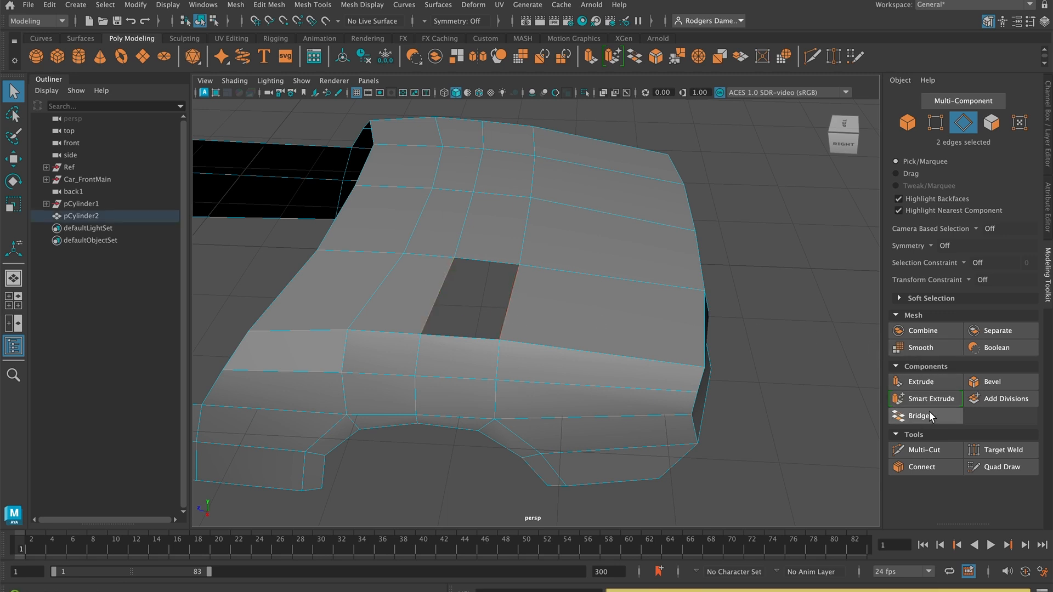
right_click_drag(449, 295, 545, 307, "alt")
right_click_drag(525, 235, 540, 206)
left_click(538, 255)
left_click(377, 278, "shift")
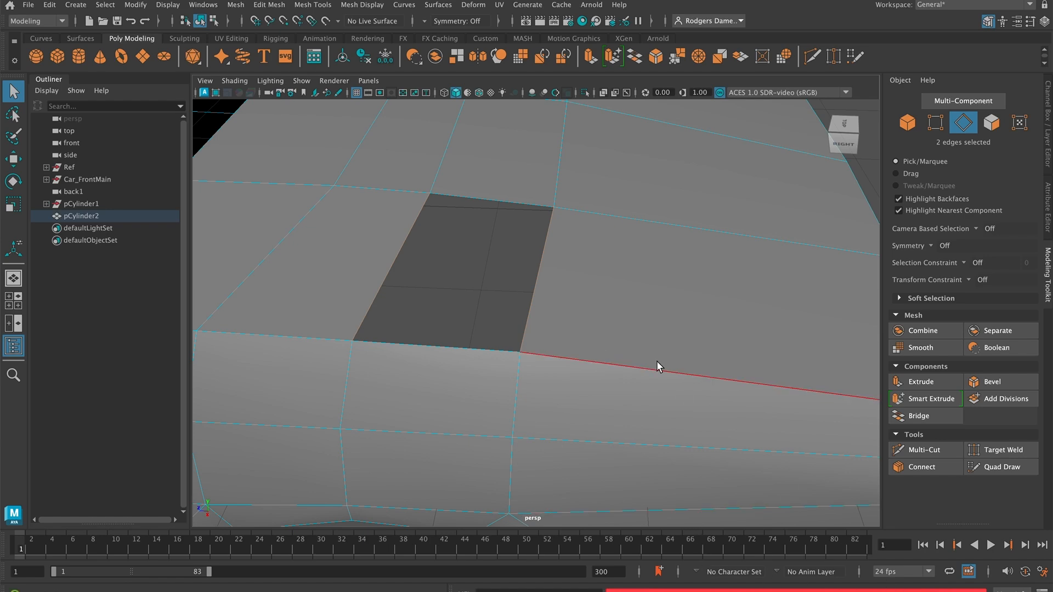
Examine the corner vertices of the rear deck opening in smoothed and unsmoothed display for hidden geometry.
right_click_drag(469, 237, 538, 216)
left_click_drag(567, 280, 607, 296, "alt")
key("f")
middle_click_drag(636, 281, 515, 282, "alt")
right_click_drag(514, 281, 709, 275, "alt")
left_click_drag(709, 275, 602, 294, "alt")
middle_click_drag(602, 294, 558, 306, "alt")
right_click_drag(496, 262, 479, 255)
left_click(505, 235)
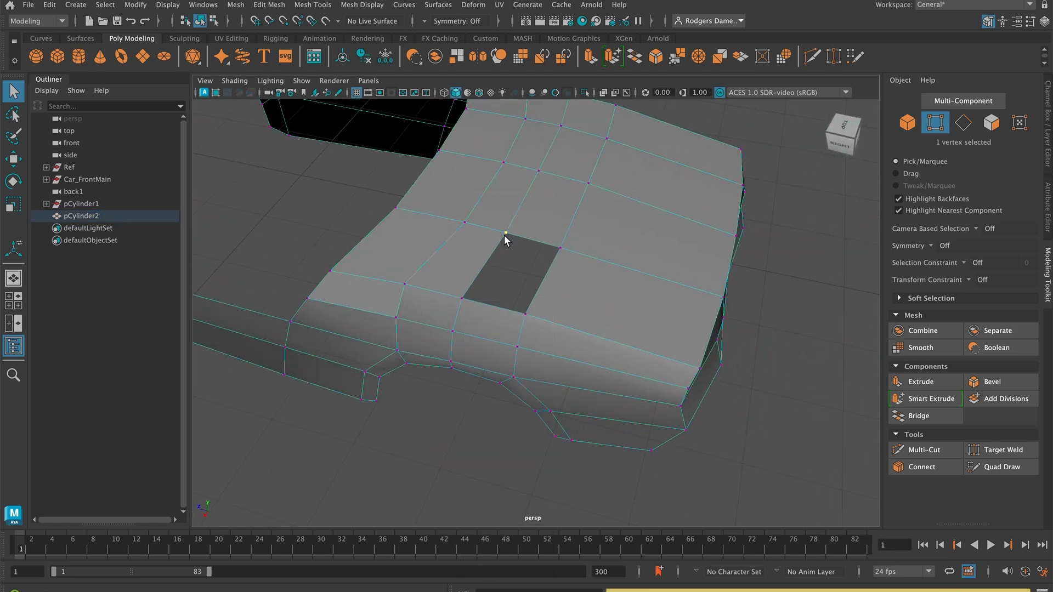
key("3")
right_click_drag(518, 265, 732, 271, "alt")
middle_click_drag(524, 244, 533, 290, "alt")
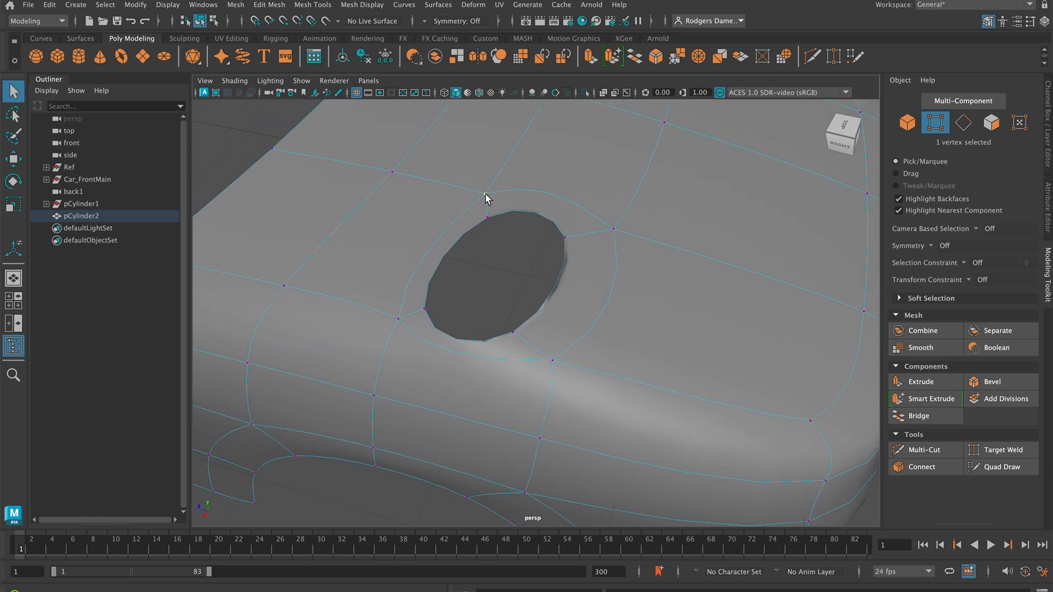
key("1")
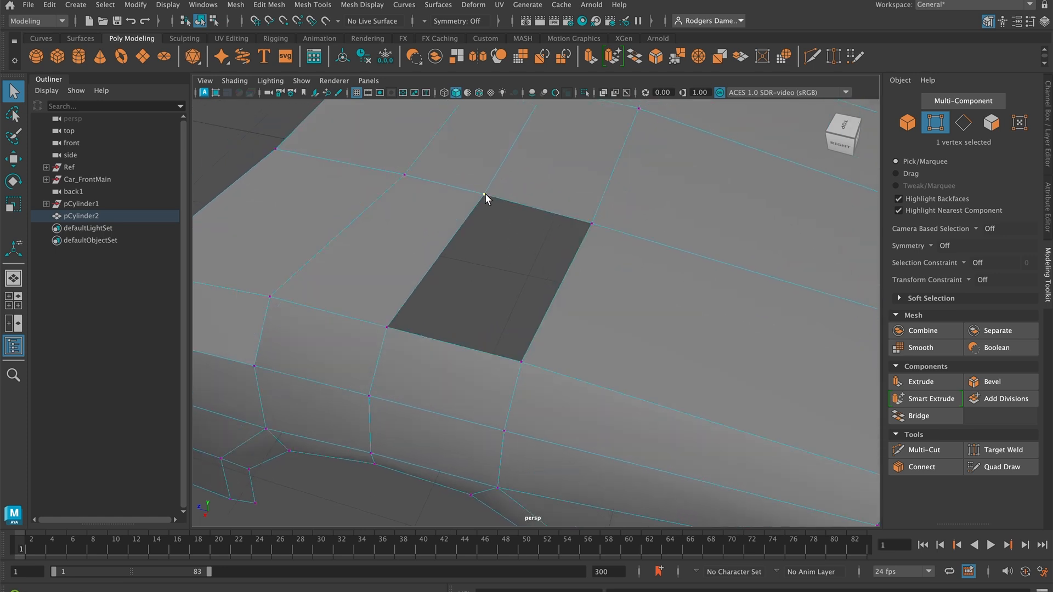
key("3")
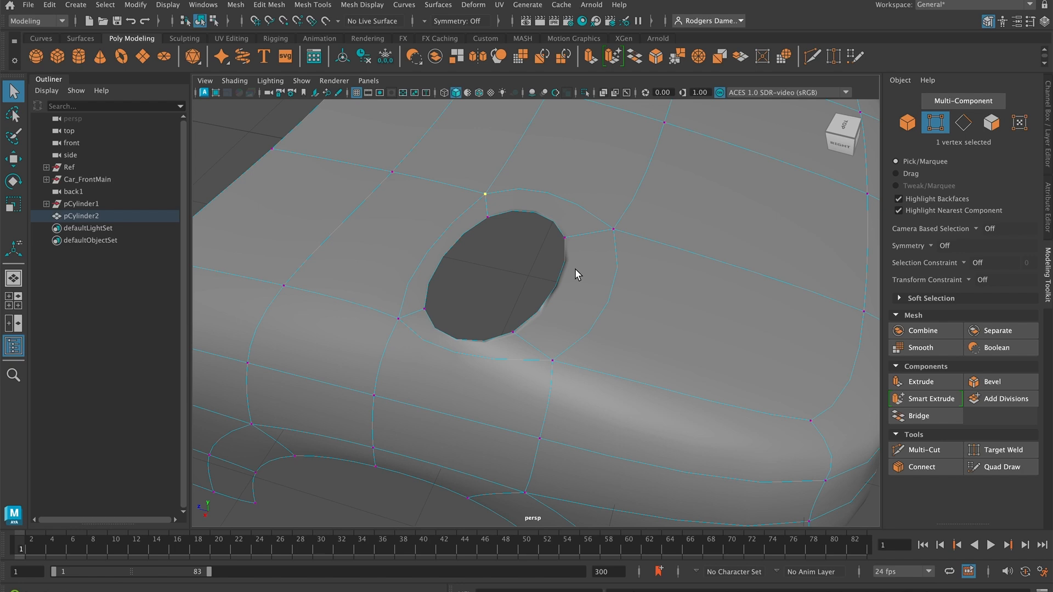
key("1")
key("3")
Delete the four hidden faces ringing the rear deck opening, and check the opening in smoothed and unsmoothed display.
mouse_move(544, 210)
right_mouse_down()
mouse_move(542, 235)
mouse_move(551, 228)
right_mouse_up()
left_click(556, 213)
left_click(579, 279, "shift")
left_click(443, 248, "shift")
left_click(524, 354, "shift")
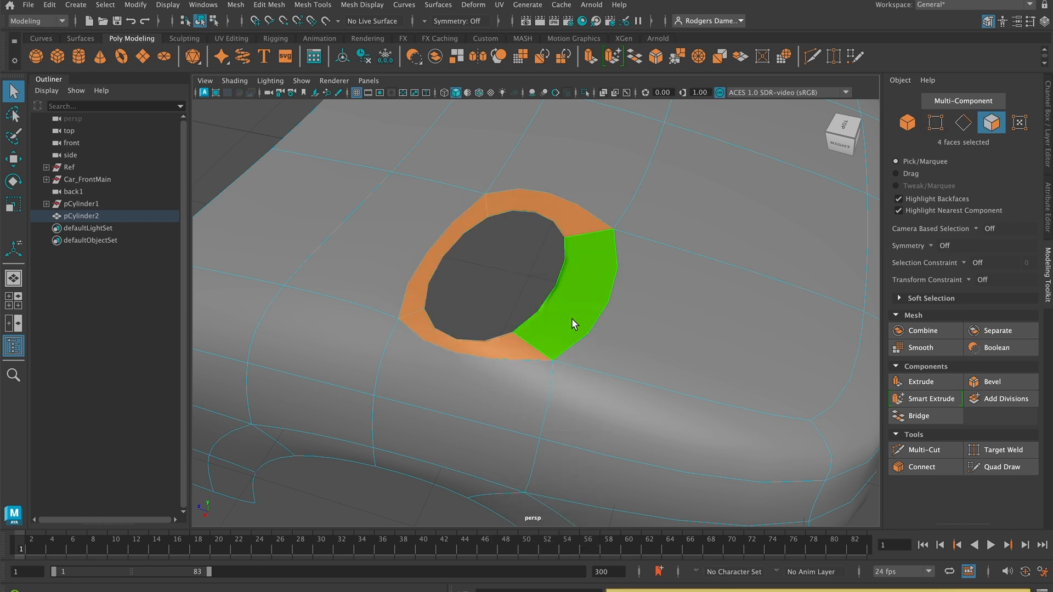
key("Delete")
key("1")
key("3")
key("1")
key("3")
key("1")
Bridge the two long edges of the cleaned rectangular opening on the rear deck.
right_click(571, 234)
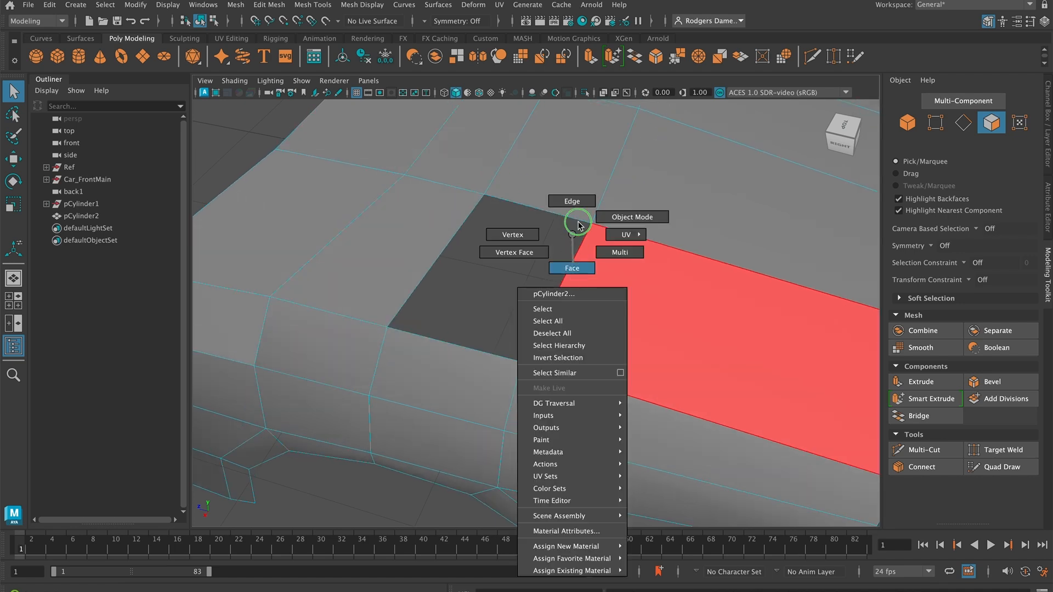
left_click(574, 199)
left_click(569, 265)
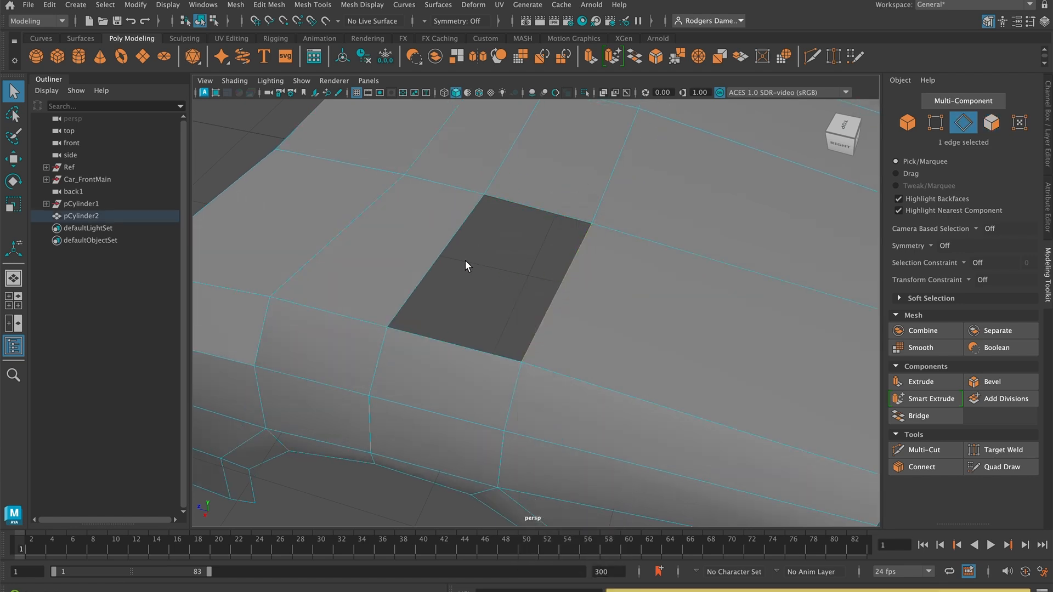
left_click(434, 257, "shift")
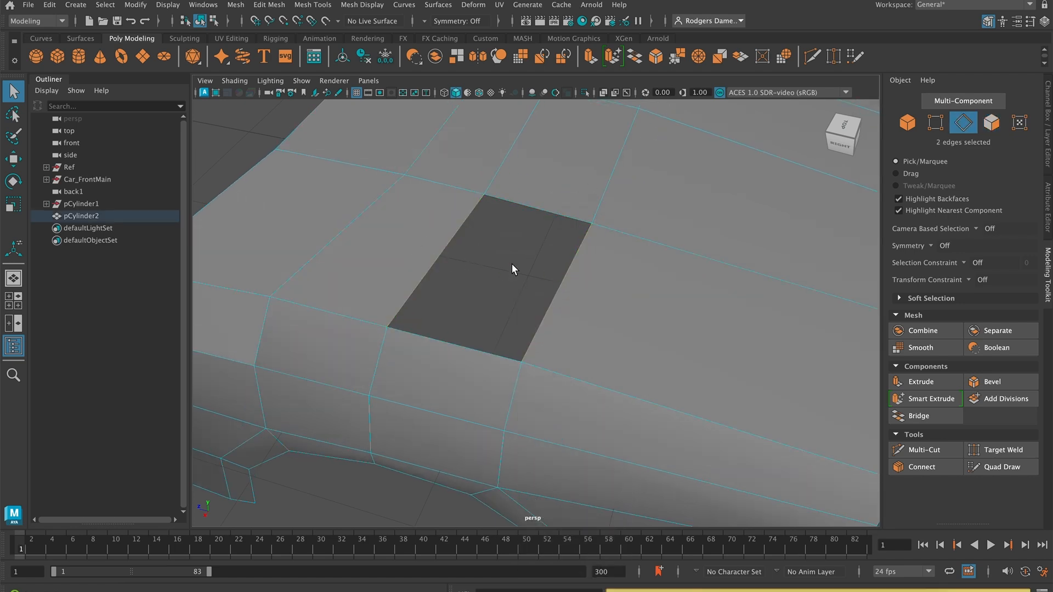
left_click(934, 417)
left_click_drag(618, 300, 521, 308, "alt")
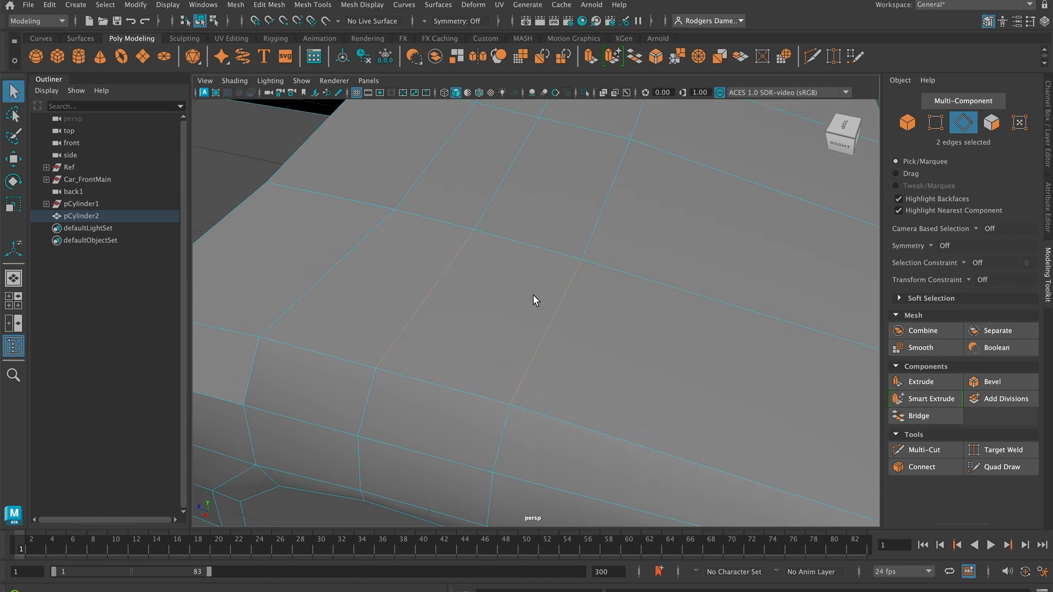
Delete the newly bridged face on the rear deck to reopen the rectangular hole.
right_click_drag(520, 308, 428, 266, "alt")
left_click_drag(429, 267, 537, 261, "alt")
right_click_drag(542, 235, 541, 270)
left_click(540, 271)
key("Delete")
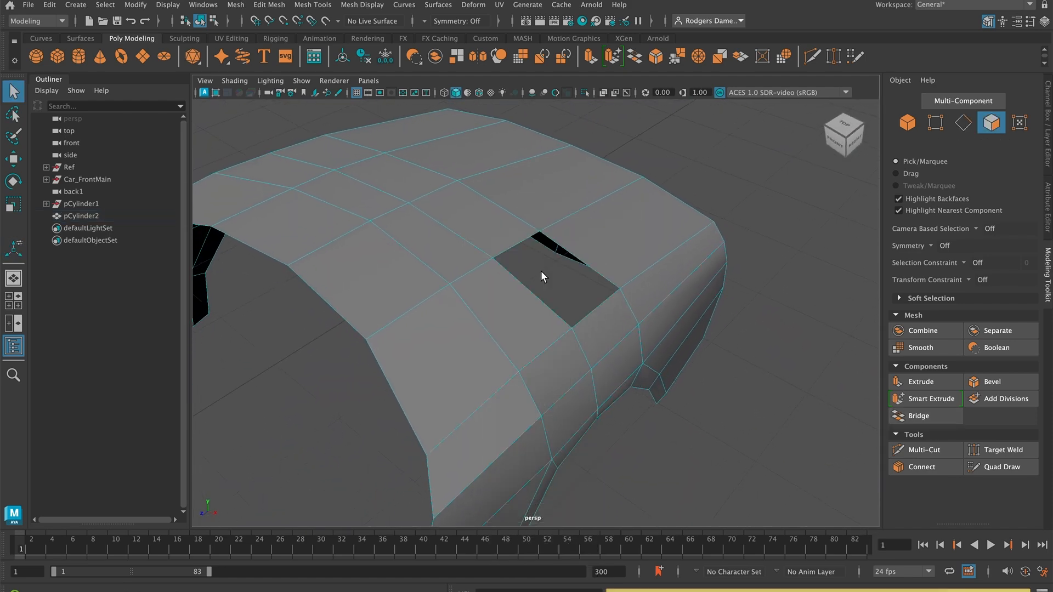
left_click(1014, 451)
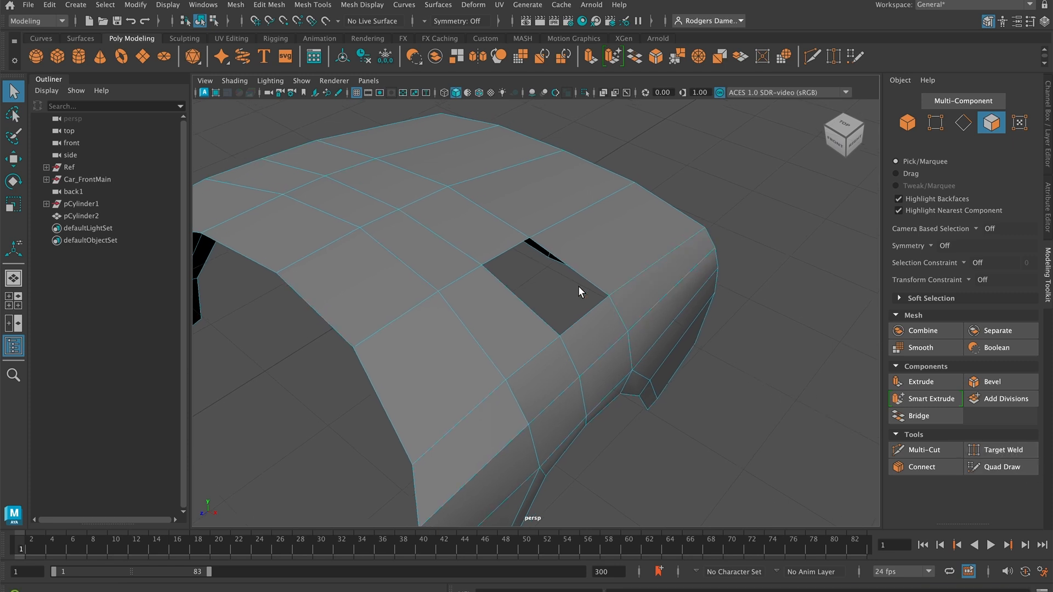
Extrude the outer short edge of the rear deck opening into a new face reaching across the hole.
scroll(579, 301, "up", 5)
left_click_drag(609, 302, 651, 297, "alt")
right_click_drag(681, 292, 682, 200)
left_click(683, 280)
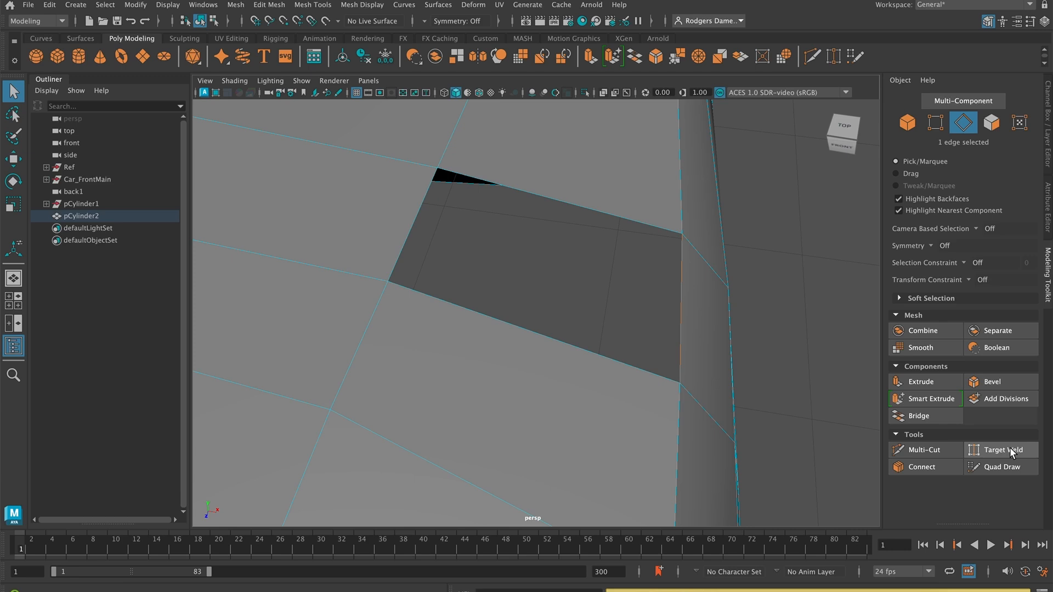
left_click(924, 382)
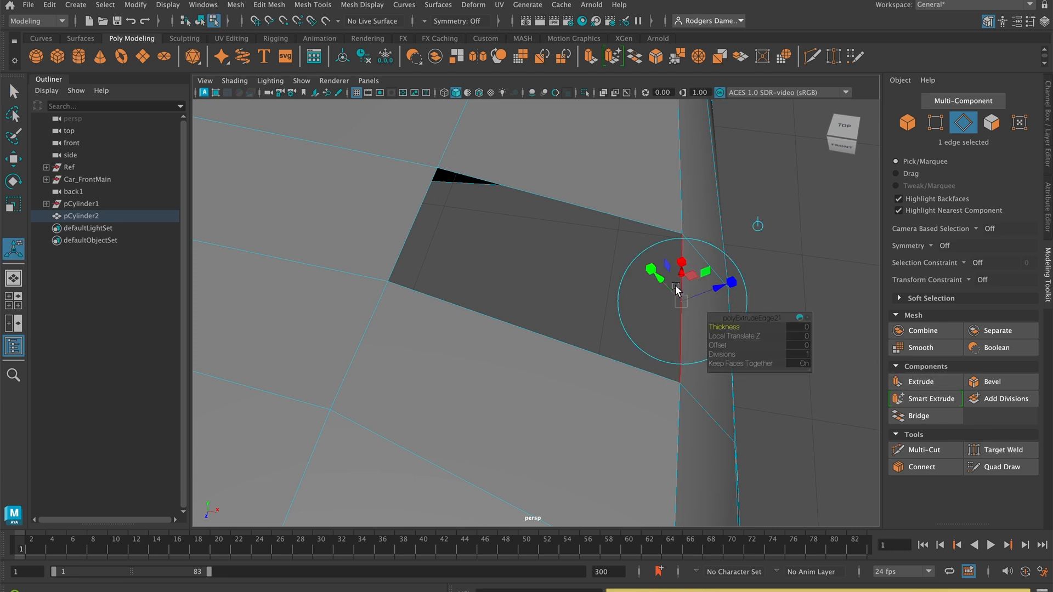
left_click_drag(661, 281, 528, 149)
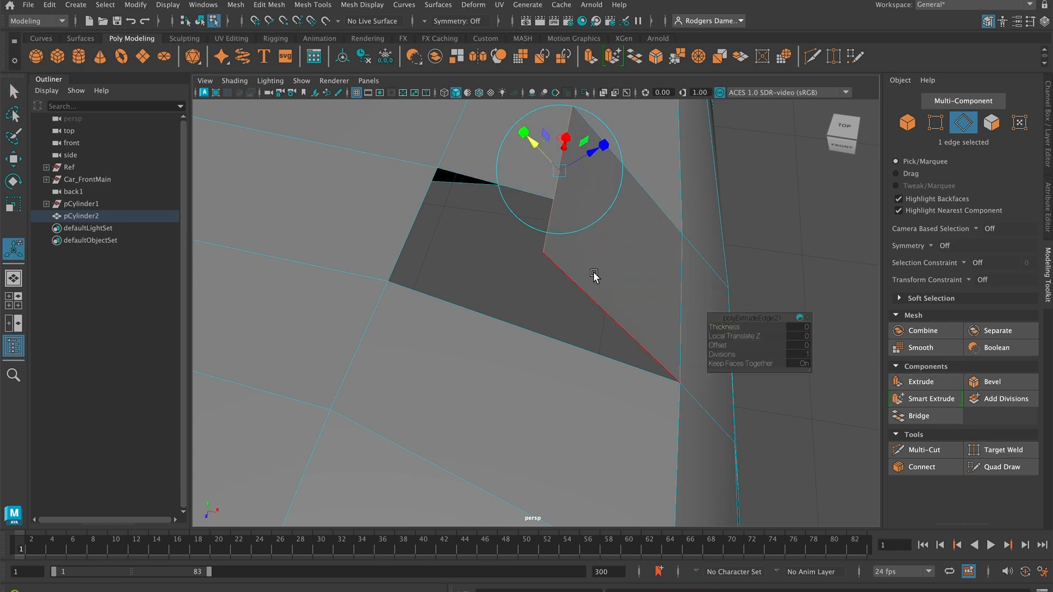
key("q")
Move the extruded edge down and across so it sits just above the far side of the rear deck opening.
left_click_drag(586, 285, 596, 300, "alt")
right_click_drag(595, 300, 484, 275, "alt")
left_click_drag(484, 275, 679, 269, "alt")
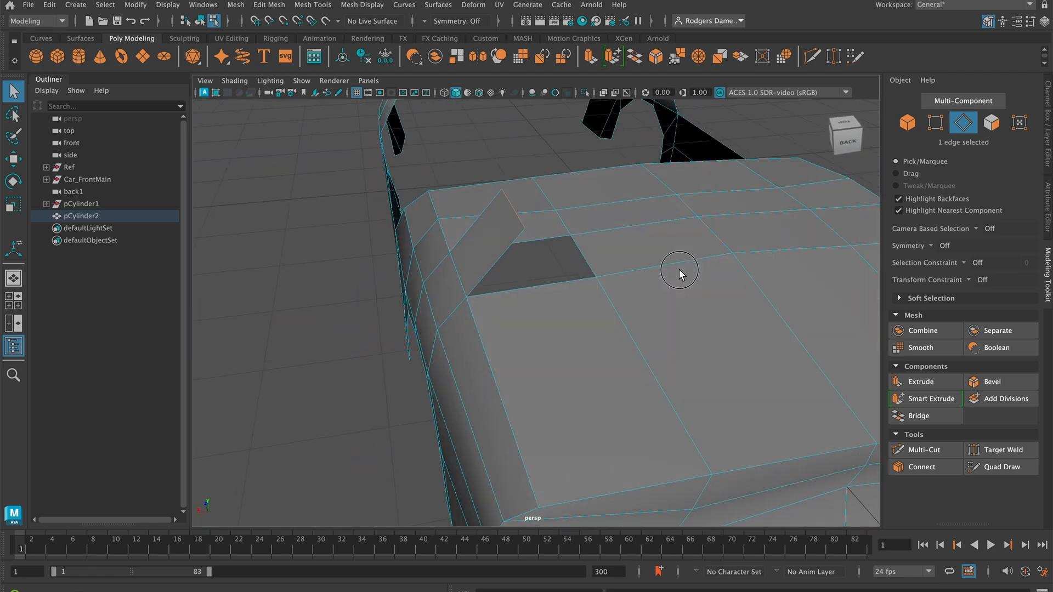
right_click_drag(447, 240, 497, 245, "alt")
left_click_drag(497, 245, 492, 256, "alt")
key("w")
left_click_drag(421, 193, 489, 212)
left_click_drag(542, 133, 543, 168)
key("q")
Target-weld the new face's two free vertices to the matching far corners of the rear deck opening to close the hole.
left_click_drag(569, 255, 659, 270, "alt")
right_click(591, 258)
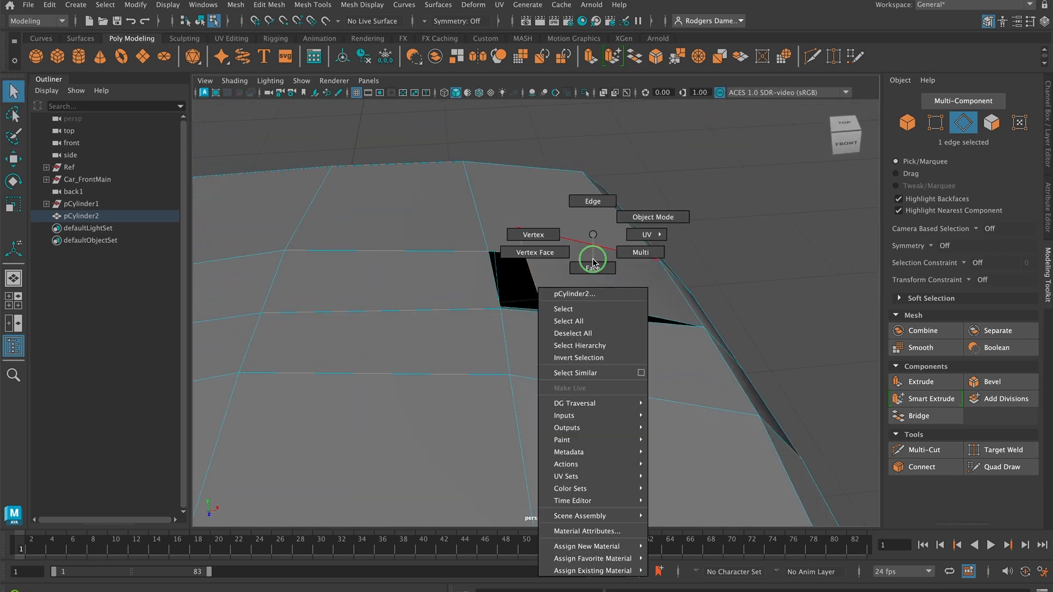
right_click_drag(593, 262, 534, 235)
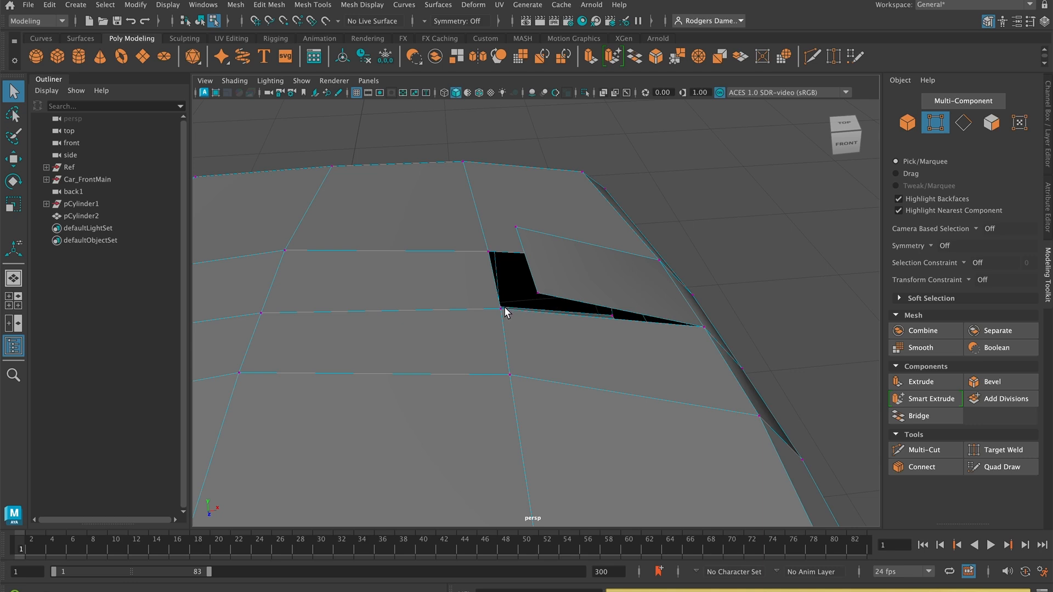
scroll(503, 318, "up", 2)
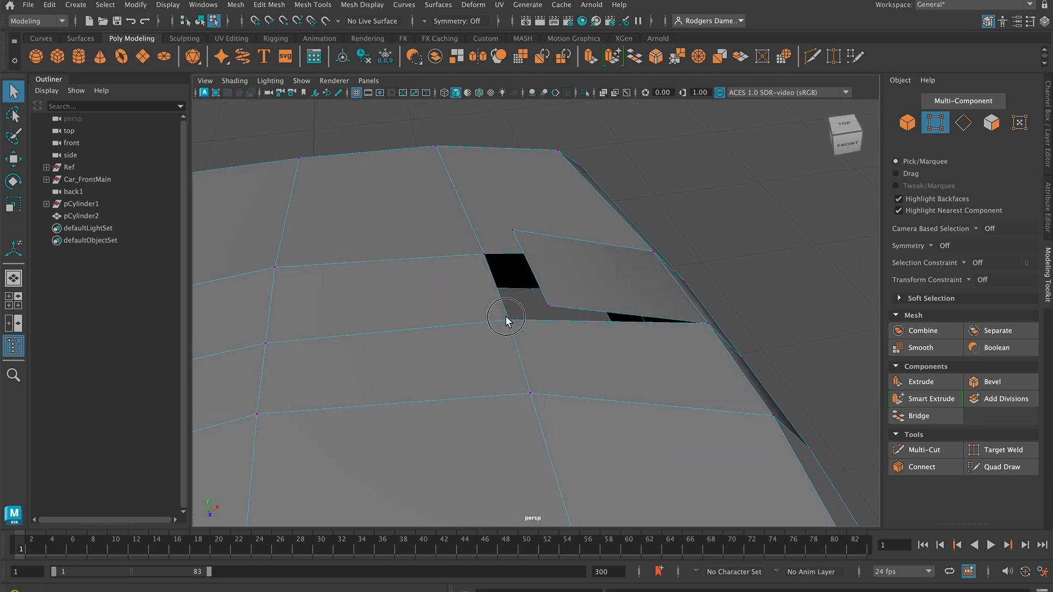
left_click(998, 448)
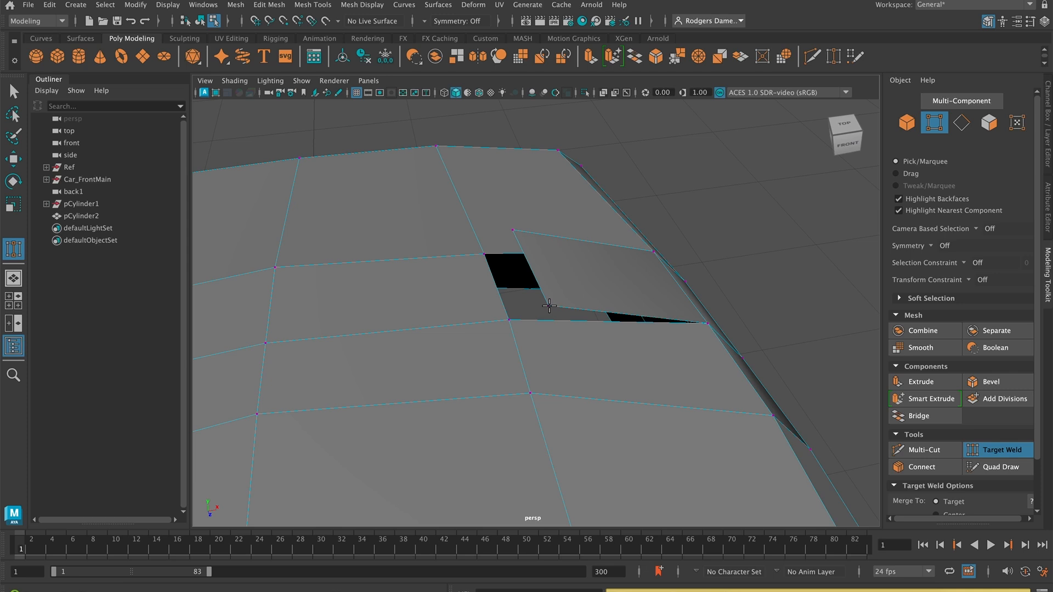
left_click_drag(548, 305, 508, 316)
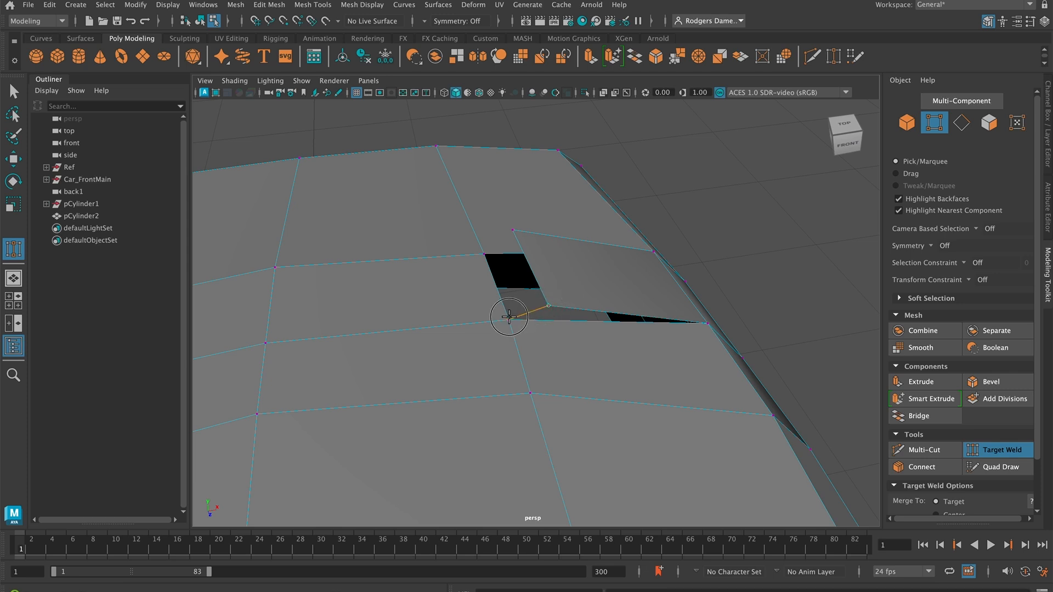
left_click_drag(509, 317, 517, 295)
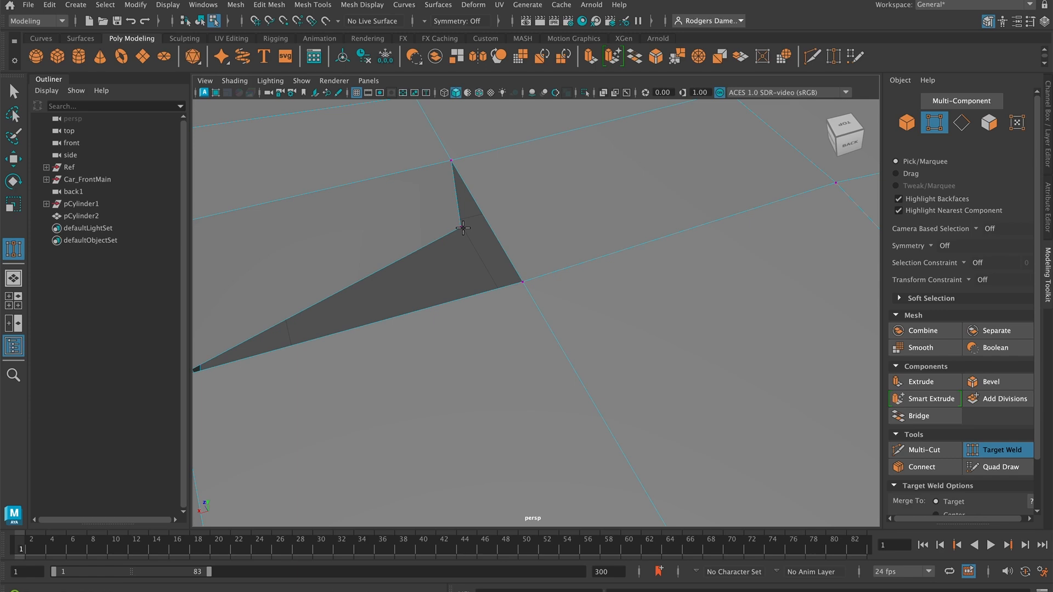
left_click_drag(461, 227, 522, 282)
key("q")
Run Cleanup on the car body mesh to select faces with more than four sides and nonmanifold geometry, and close its options.
right_click_drag(495, 234, 216, 187)
left_click_drag(216, 187, 356, 201, "alt")
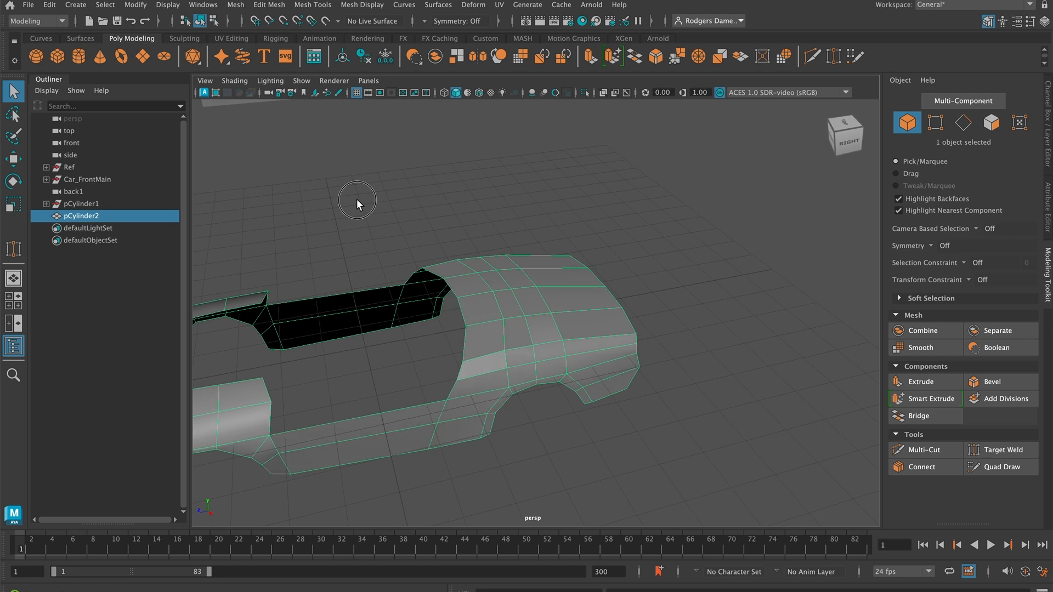
middle_click_drag(357, 201, 476, 225, "alt")
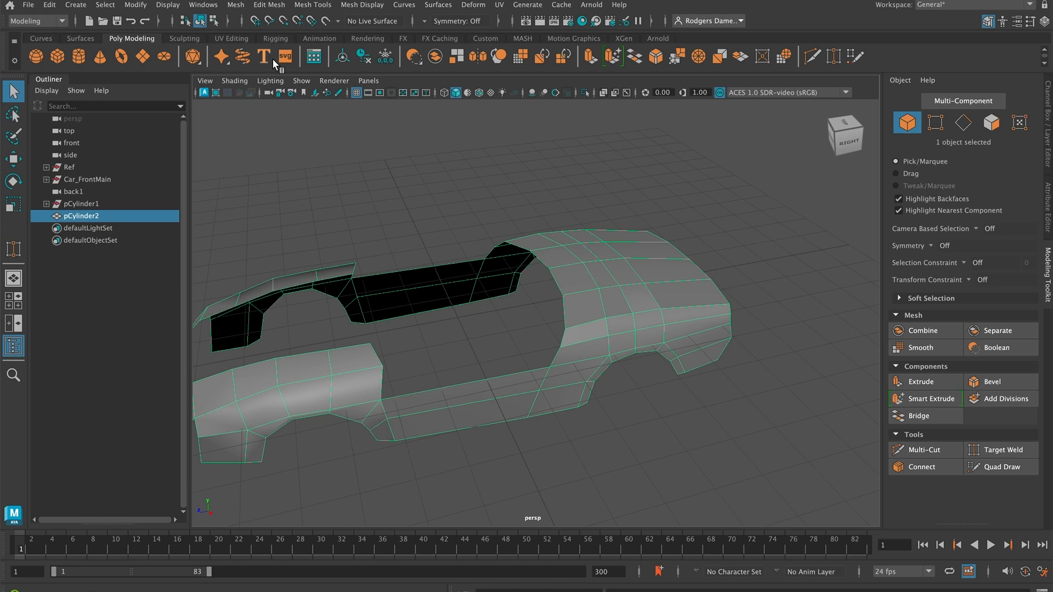
left_click(236, 4)
mouse_move(274, 299)
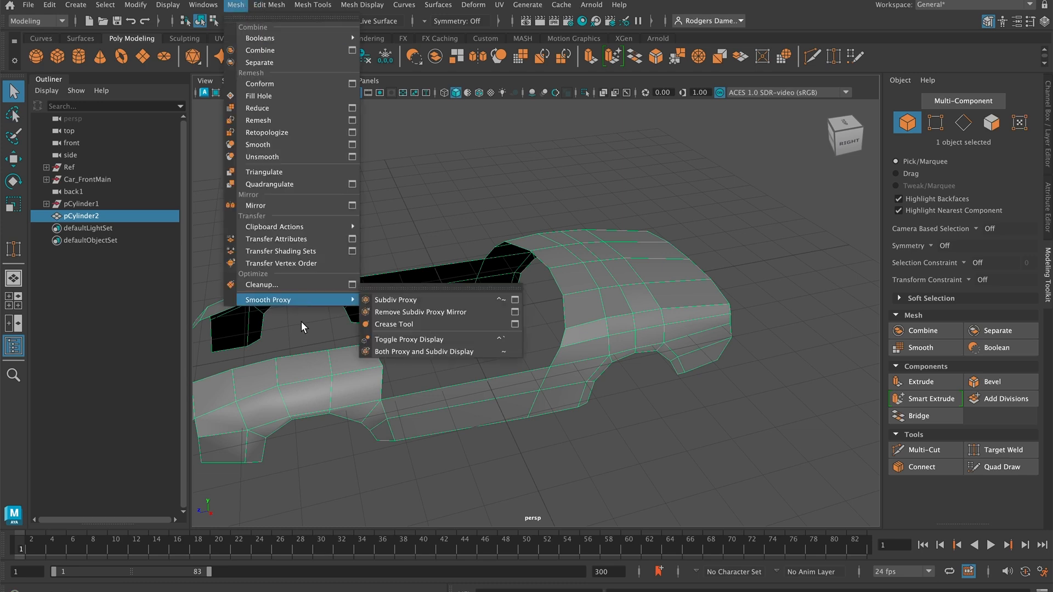
left_click(352, 284)
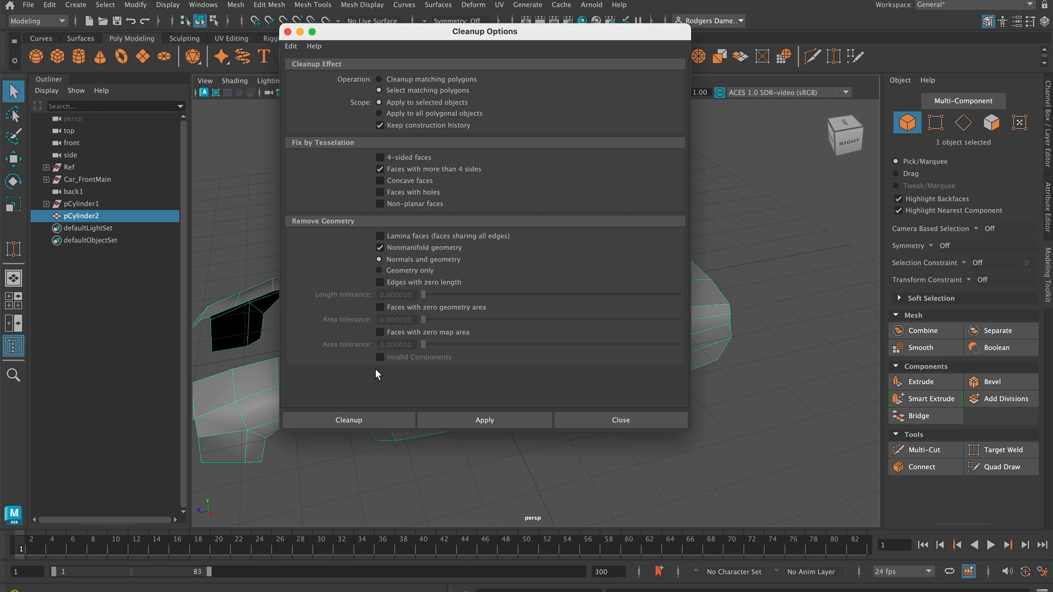
left_click(459, 420)
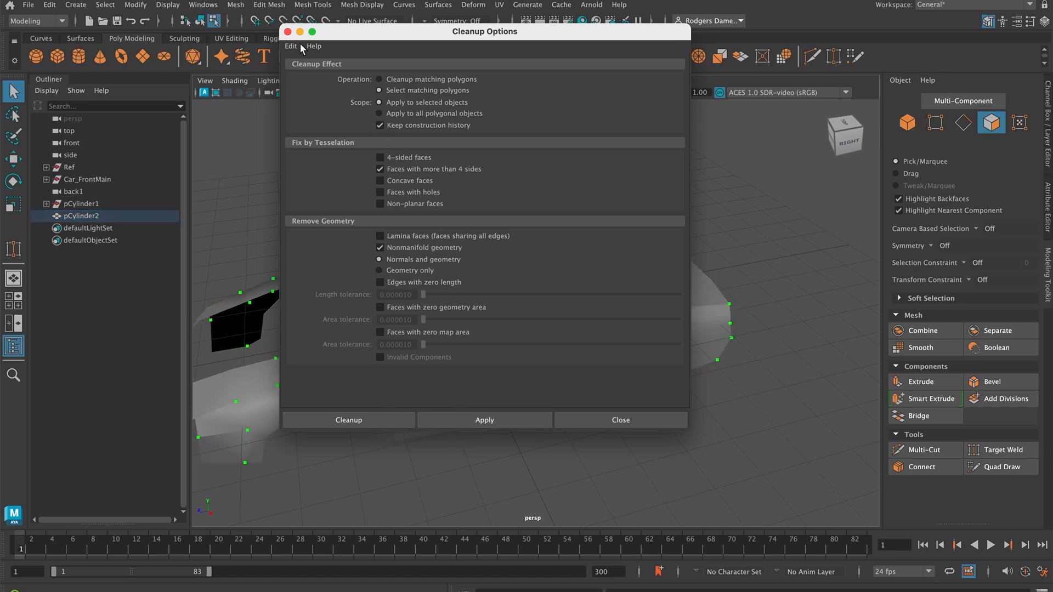
left_click(287, 31)
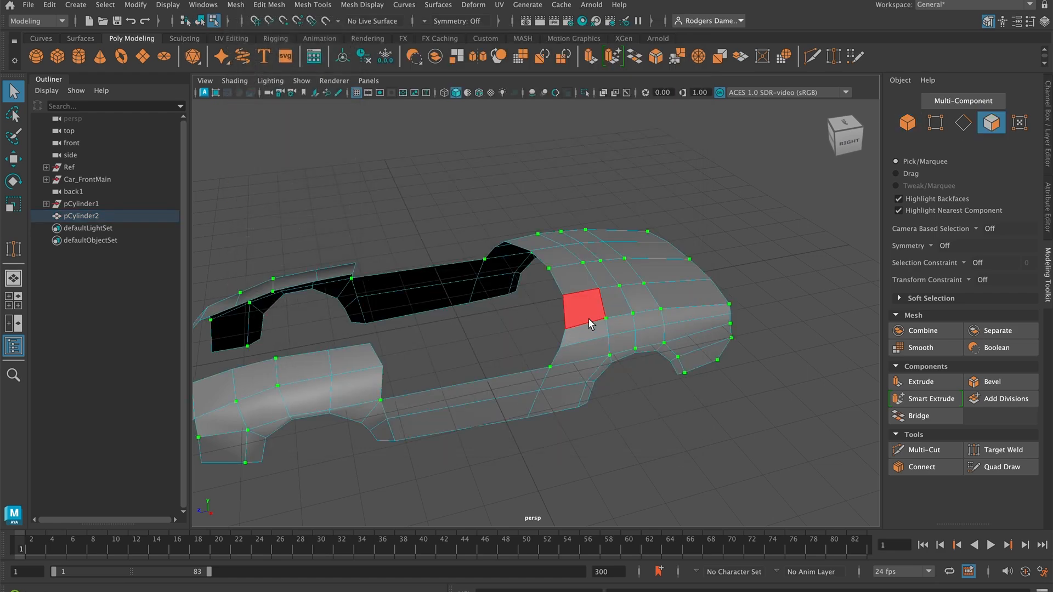
Examine the repaired rear deck, fender and side of the car body from several angles for remaining faulty geometry.
left_click_drag(523, 281, 562, 293, "alt")
right_click_drag(580, 289, 641, 213)
scroll(583, 317, "down", 5)
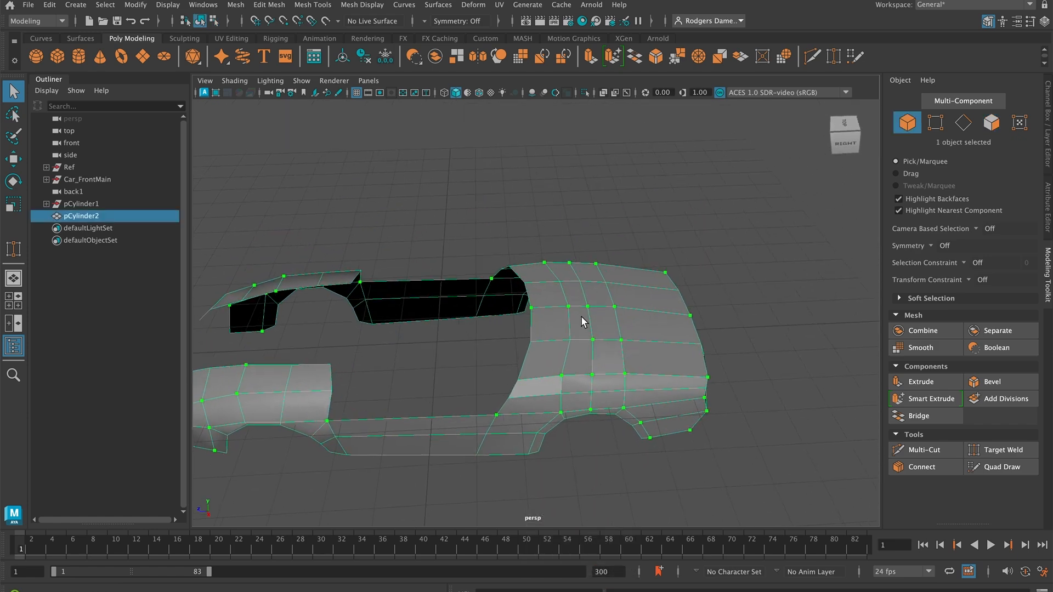
left_click(650, 326)
left_click_drag(650, 325, 655, 324, "alt")
left_click(583, 331)
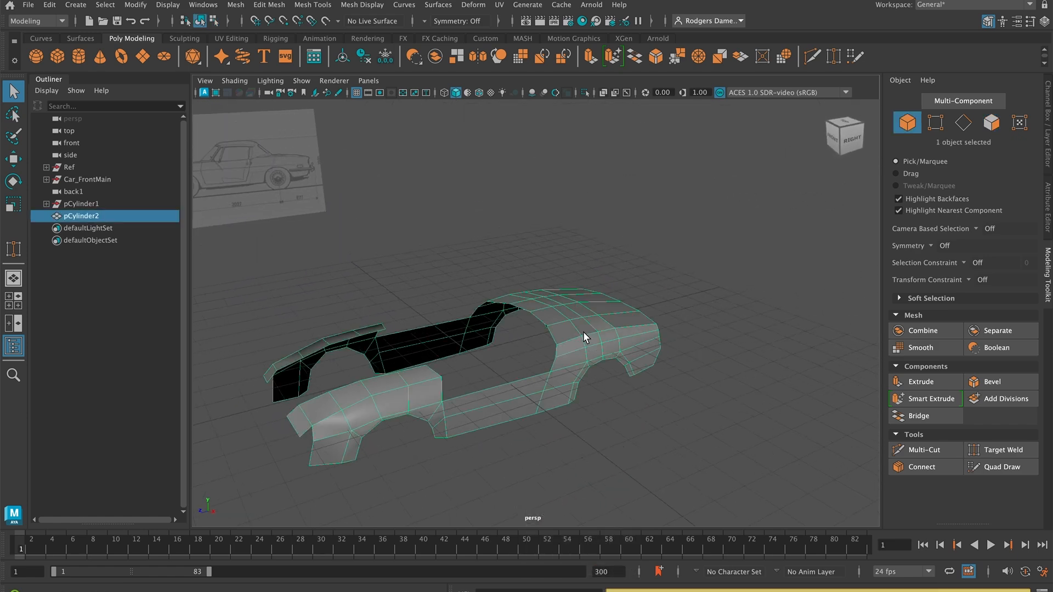
middle_click_drag(583, 331, 566, 305, "alt")
right_click_drag(565, 305, 704, 416, "alt")
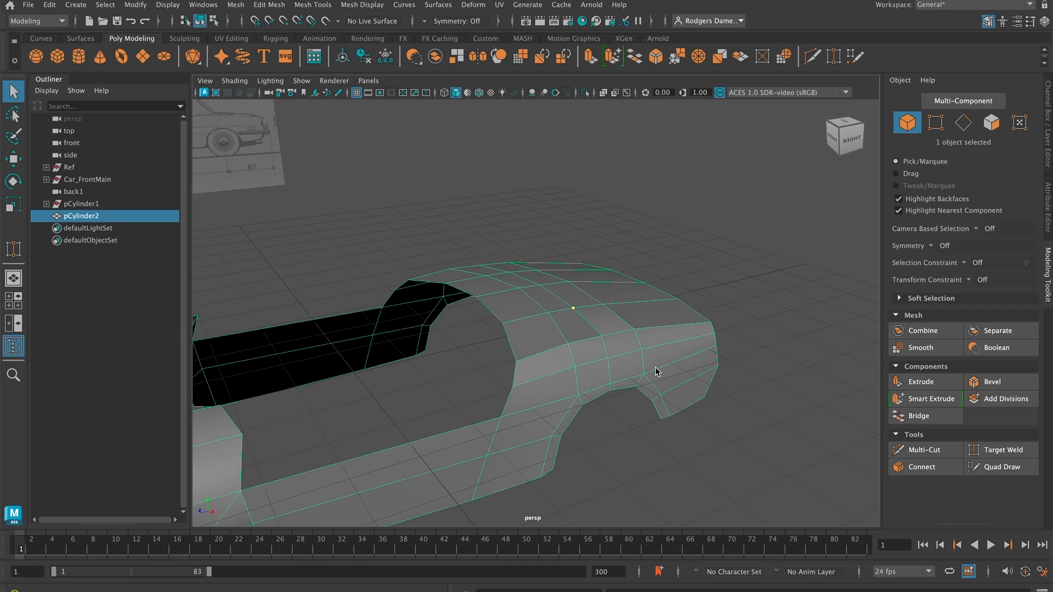
left_click_drag(541, 298, 590, 301, "alt")
right_click_drag(504, 244, 517, 291)
left_click_drag(516, 291, 528, 321, "alt")
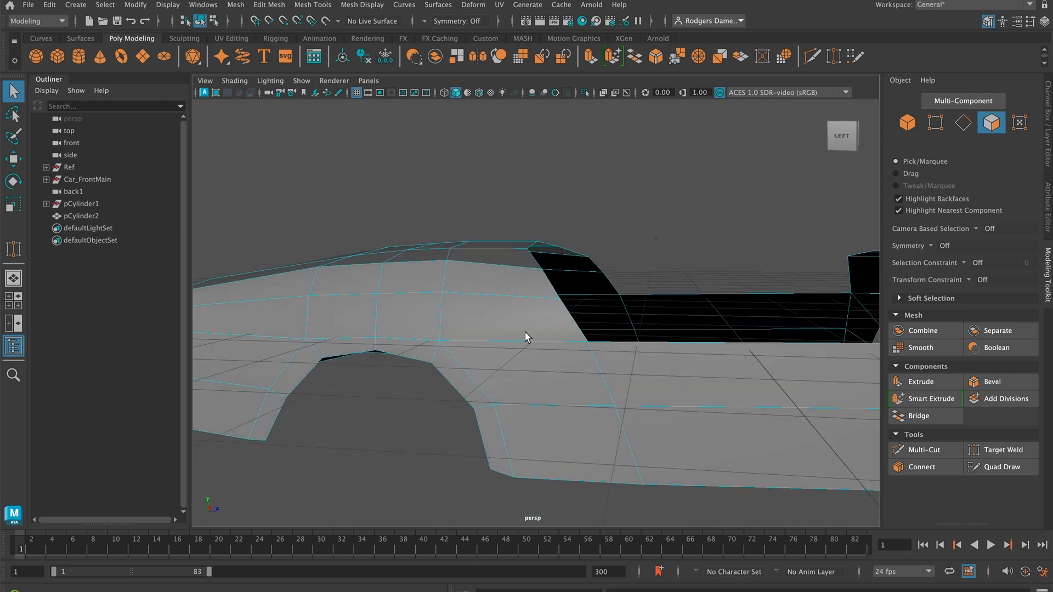
middle_click_drag(441, 299, 564, 328, "alt")
right_click_drag(564, 329, 389, 307, "alt")
left_click_drag(390, 307, 591, 326, "alt")
middle_click_drag(591, 326, 564, 309, "alt")
left_click_drag(564, 310, 540, 298, "alt")
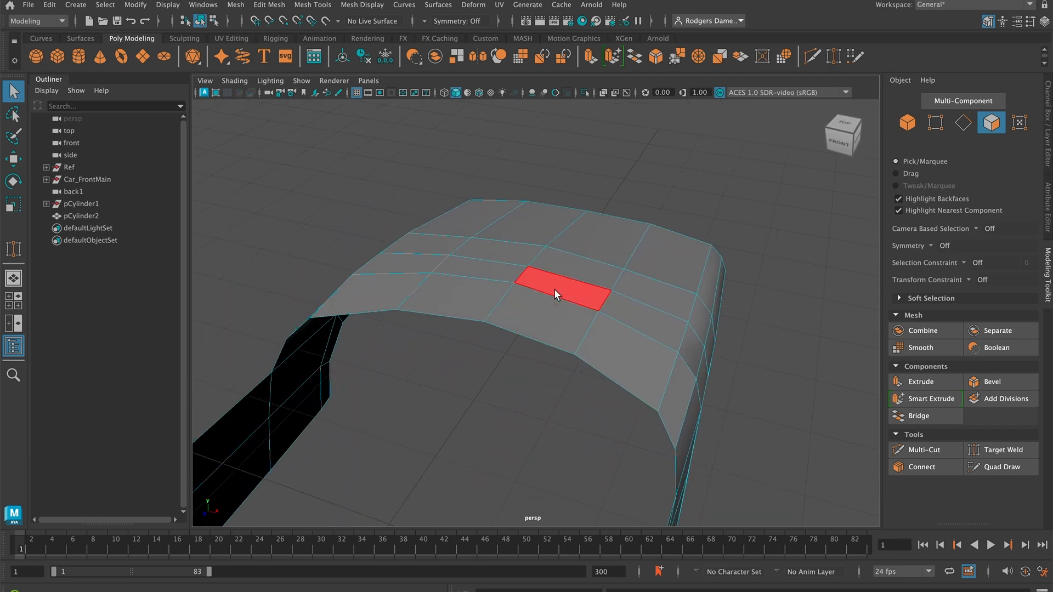
Select every face of the car body and extrude them together to give the shell thickness.
left_click(554, 288)
left_click(566, 276, "shift")
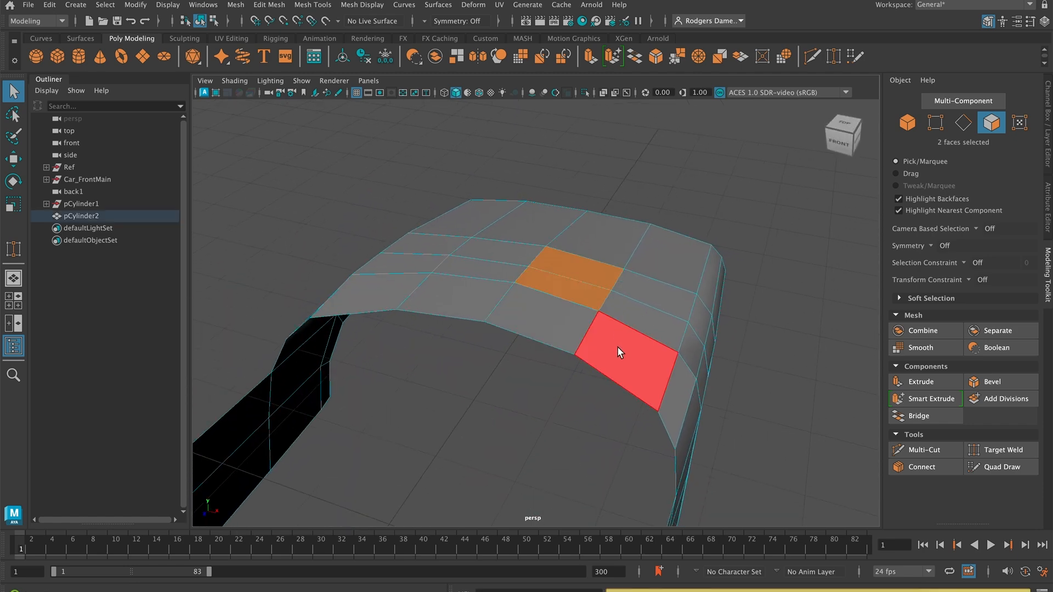
middle_click_drag(616, 347, 596, 294, "alt")
scroll(596, 294, "down", 5)
left_click_drag(548, 296, 428, 299, "alt")
left_click_drag(235, 222, 730, 469)
left_click_drag(624, 398, 600, 329, "alt")
left_click_drag(524, 304, 559, 301, "alt")
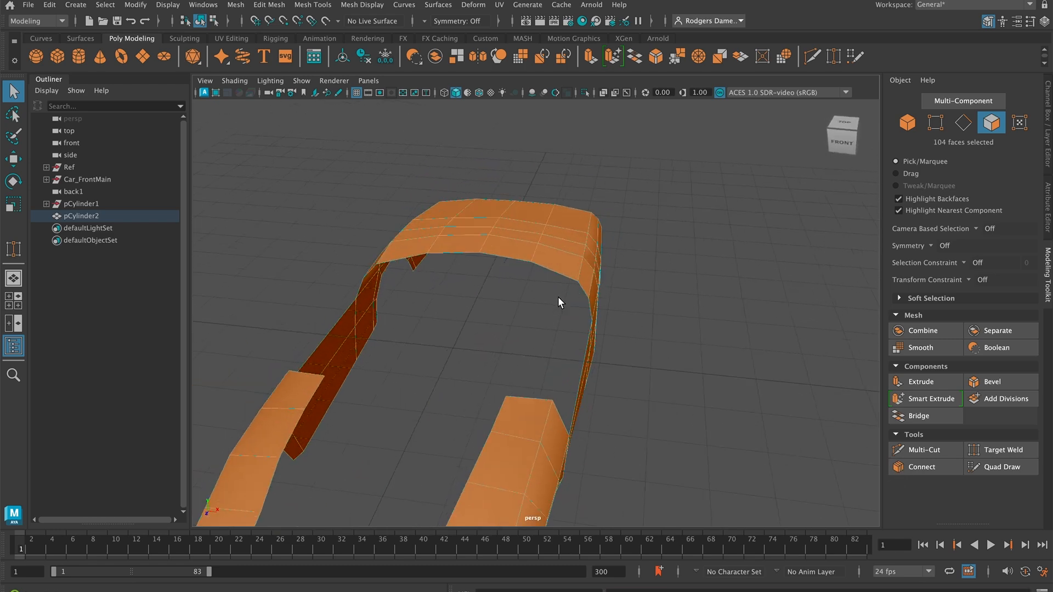
left_click(929, 382)
left_click_drag(649, 285, 641, 286)
key("q")
Examine the thickened car body in object mode from near and far for shading and extrusion problems.
right_click_drag(550, 237, 594, 201)
right_click_drag(665, 310, 448, 281, "alt")
left_click_drag(447, 281, 532, 315, "alt")
right_click_drag(531, 314, 679, 324, "alt")
middle_click_drag(679, 323, 564, 400, "alt")
right_click_drag(674, 386, 572, 397, "alt")
left_click_drag(571, 397, 575, 382, "alt")
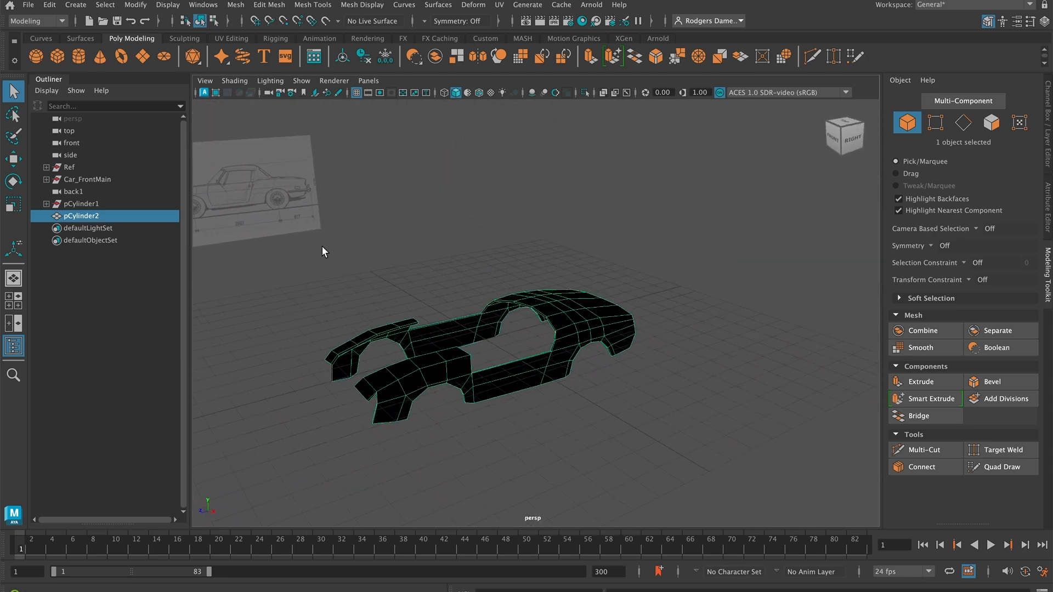
Reverse the normals of all faces on the extruded car body, and return to object mode.
right_click(574, 307)
left_click(586, 272)
left_click(587, 313)
double_click(605, 314, "shift")
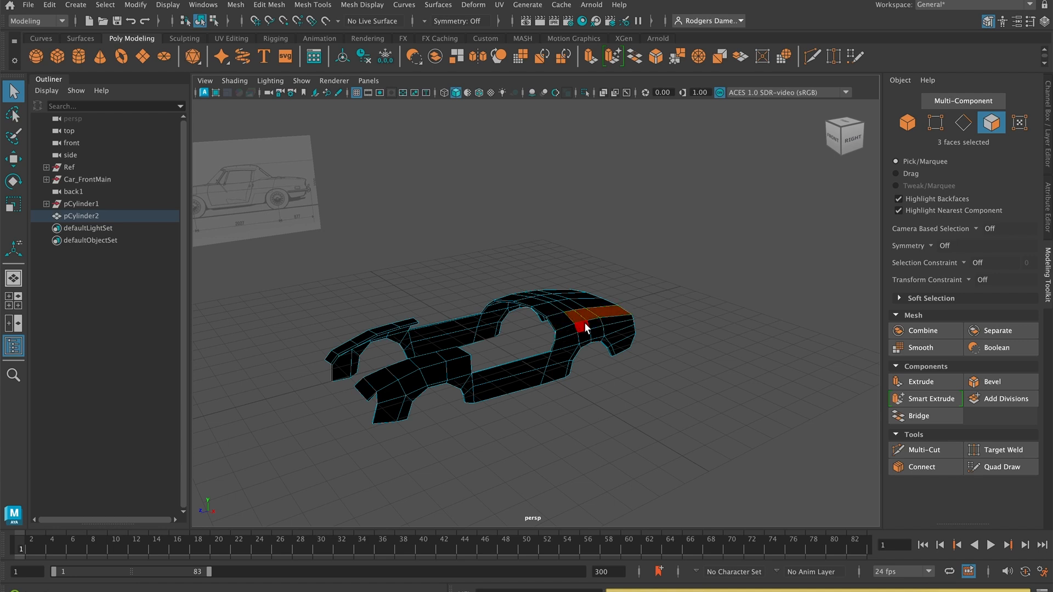
left_click(330, 296)
left_click_drag(298, 277, 719, 485)
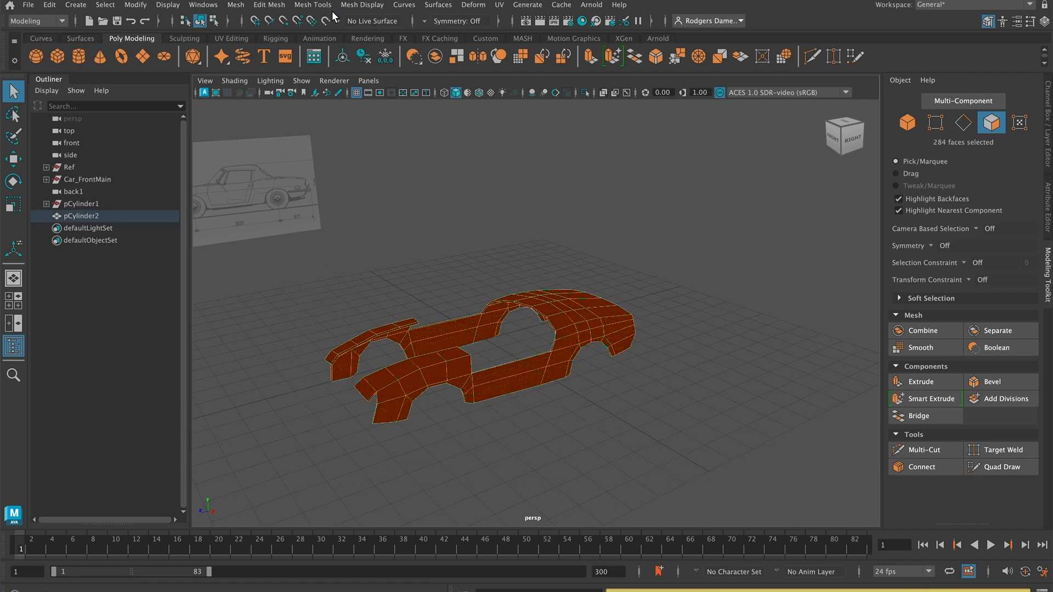
left_click(363, 5)
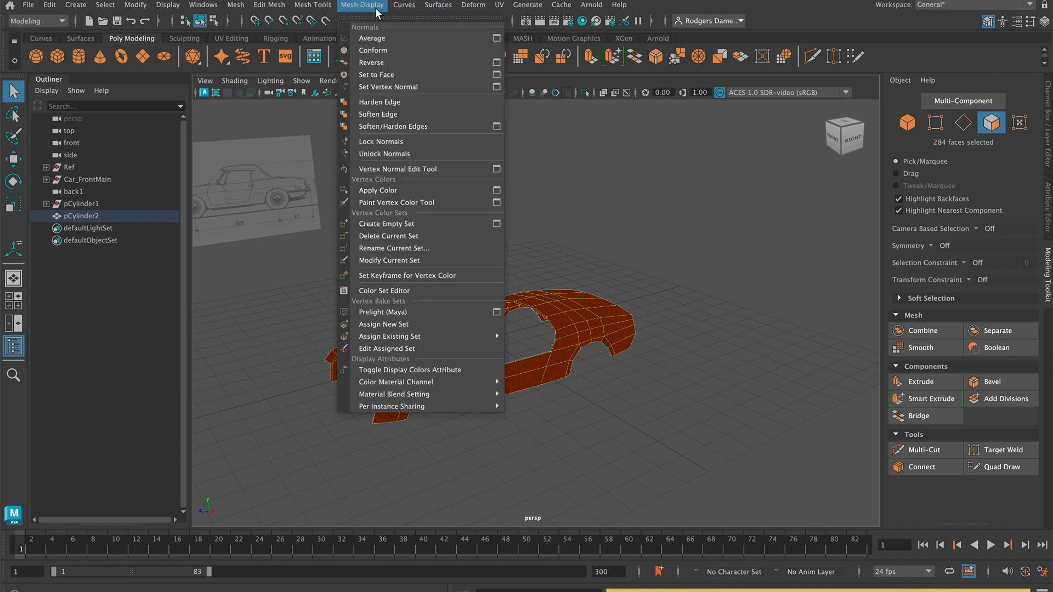
left_click(390, 62)
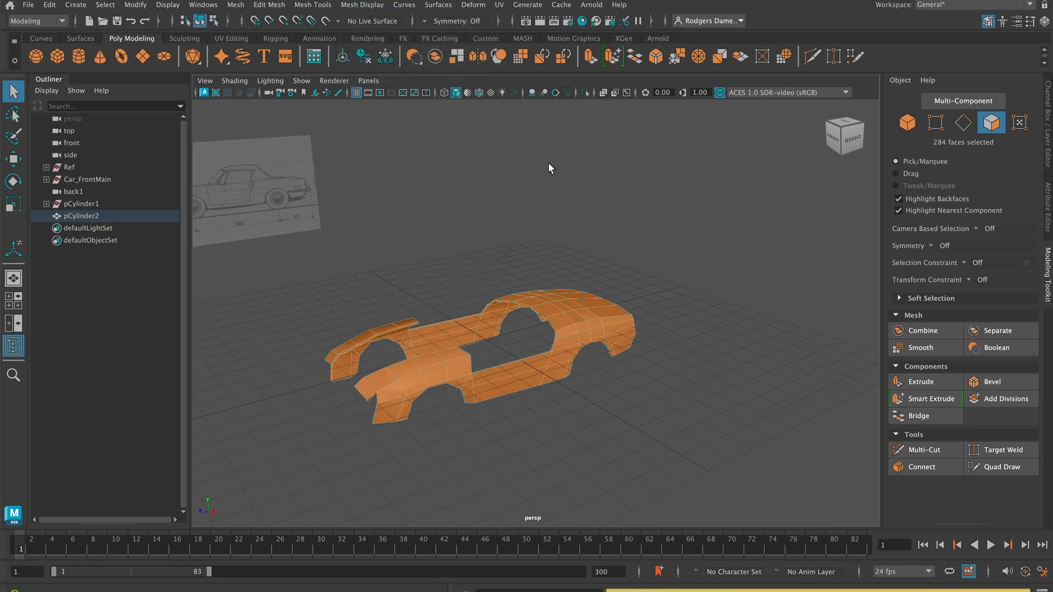
right_click_drag(544, 300, 617, 214)
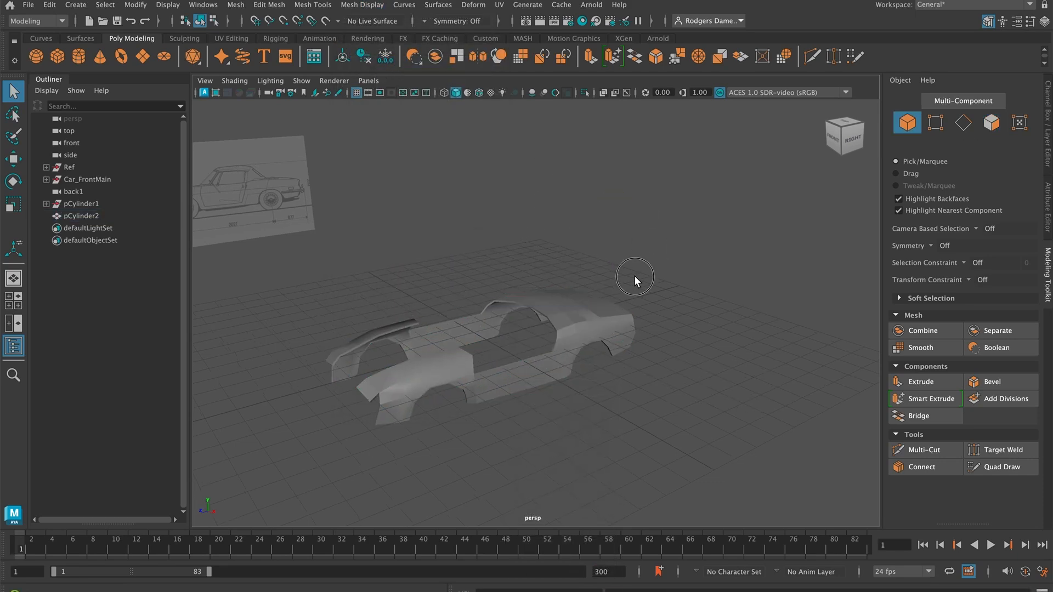
Apply Soften Edge to the whole car body mesh and inspect the rear fender shading with the mesh deselected.
left_click_drag(633, 276, 609, 280, "alt")
middle_click_drag(609, 280, 574, 240, "alt")
right_click_drag(581, 241, 730, 265, "alt")
middle_click_drag(493, 222, 557, 255, "alt")
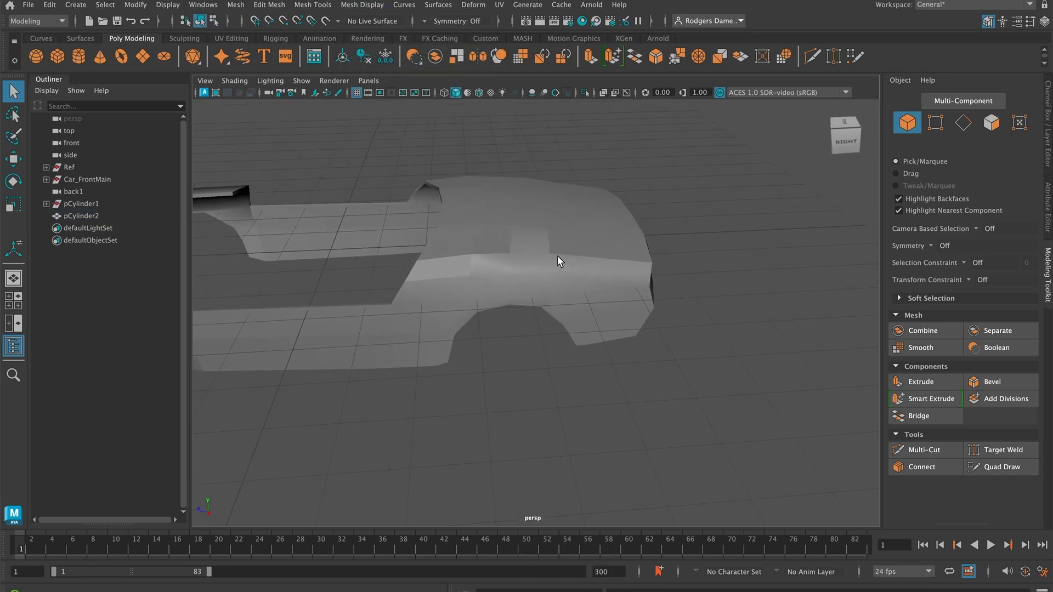
right_click_drag(559, 255, 516, 232, "alt")
left_click(371, 6)
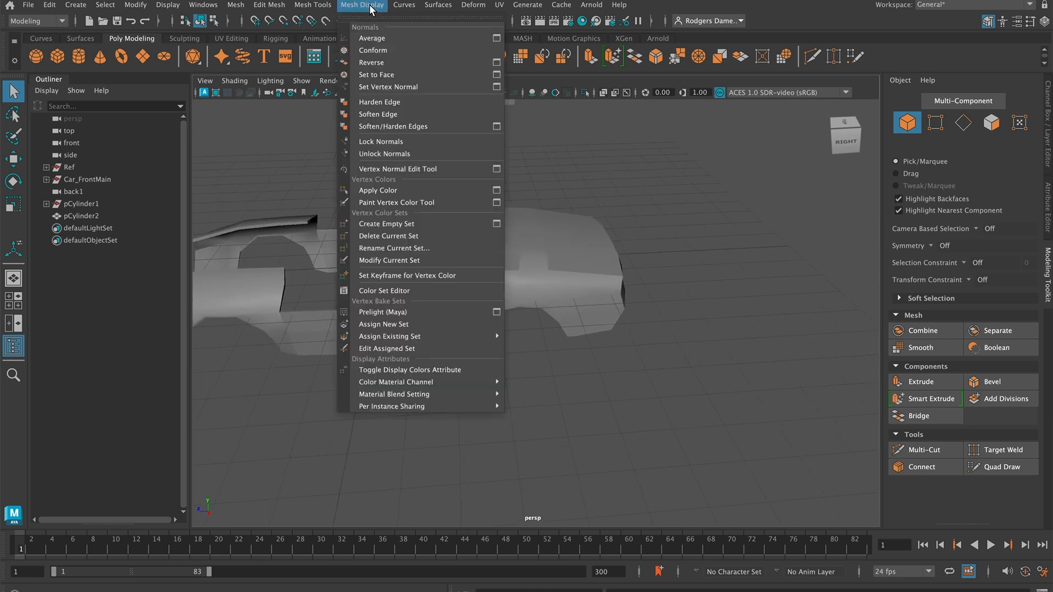
left_click(390, 112)
left_click(433, 227)
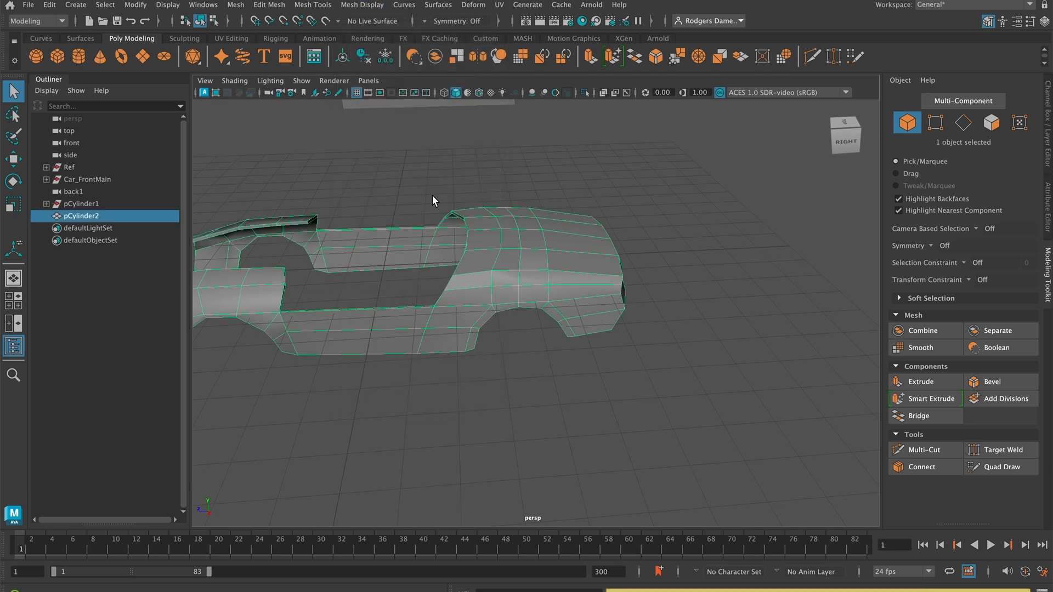
left_click(329, 8)
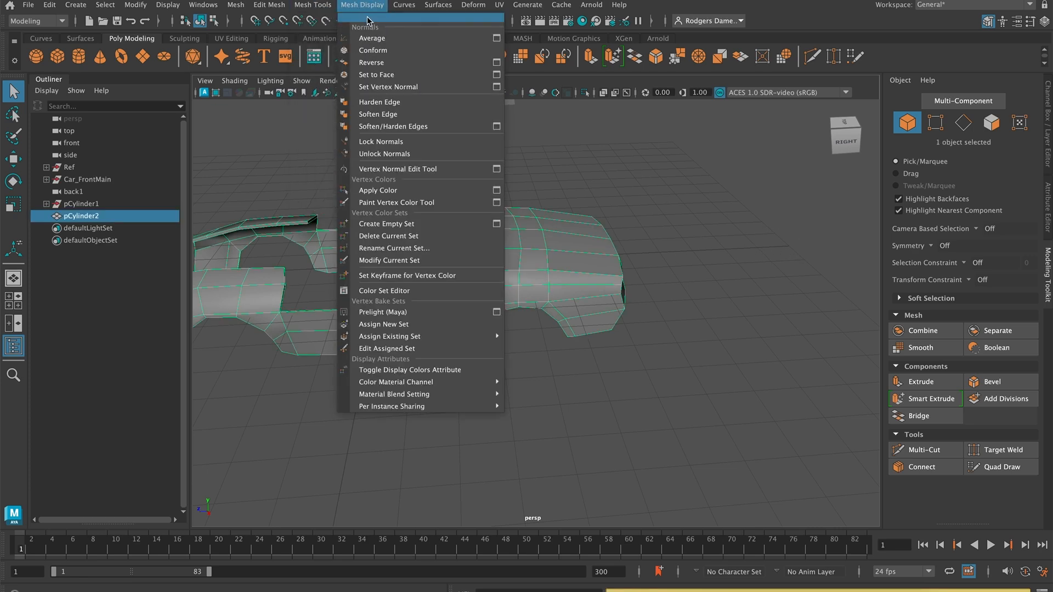
left_click(373, 114)
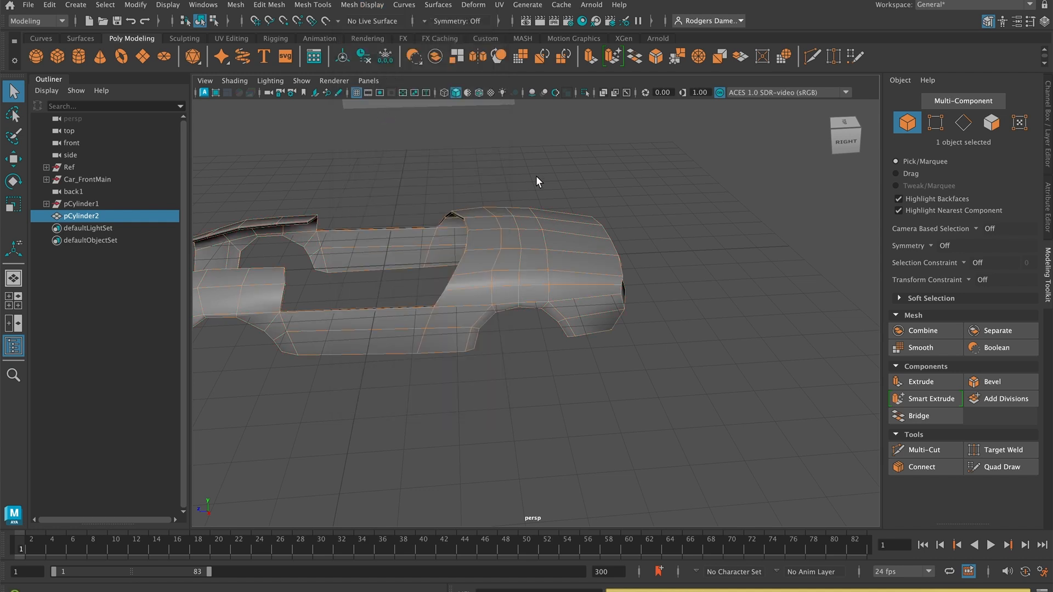
left_click(656, 235)
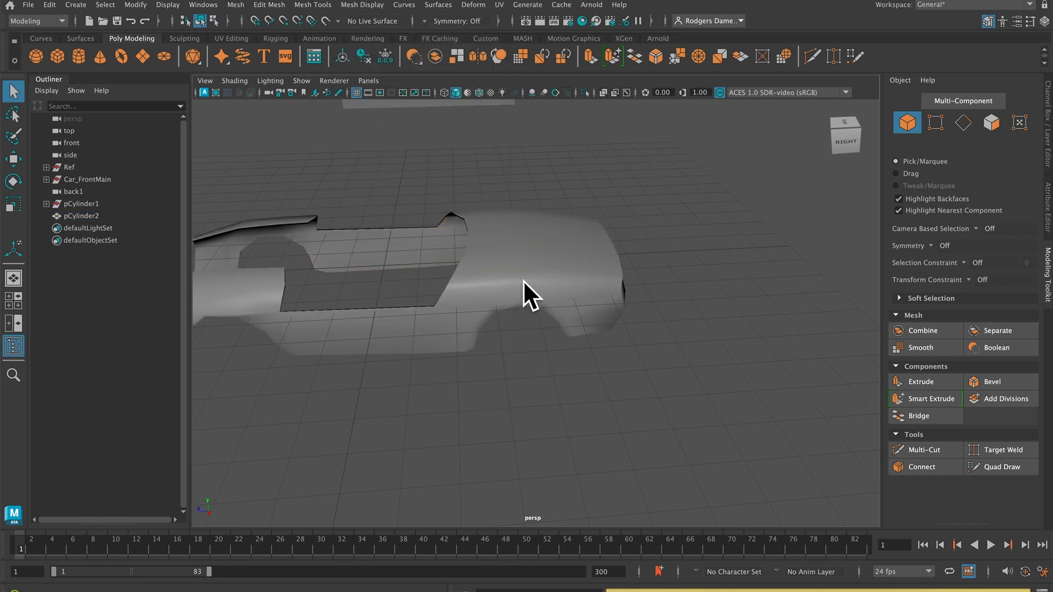
Undo the edge softening on the car body and check the rear deck's shading from above.
left_click(609, 294)
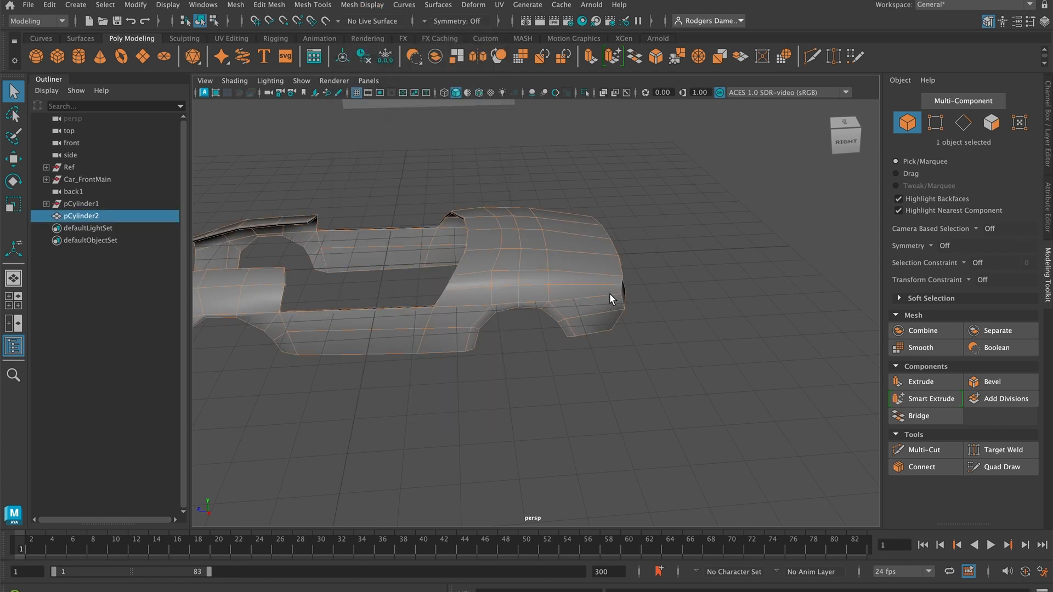
key("1")
left_click(660, 337)
left_click_drag(660, 337, 500, 254, "alt")
scroll(682, 300, "down", 3)
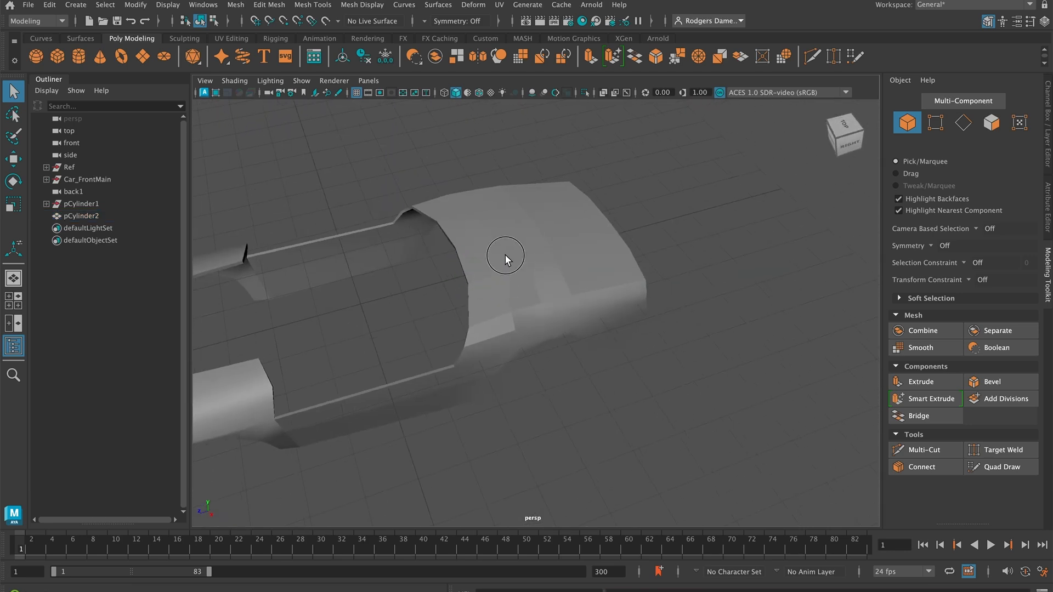
Soften all edges of the car body mesh again, and deselect it.
left_click(496, 222)
left_click(362, 5)
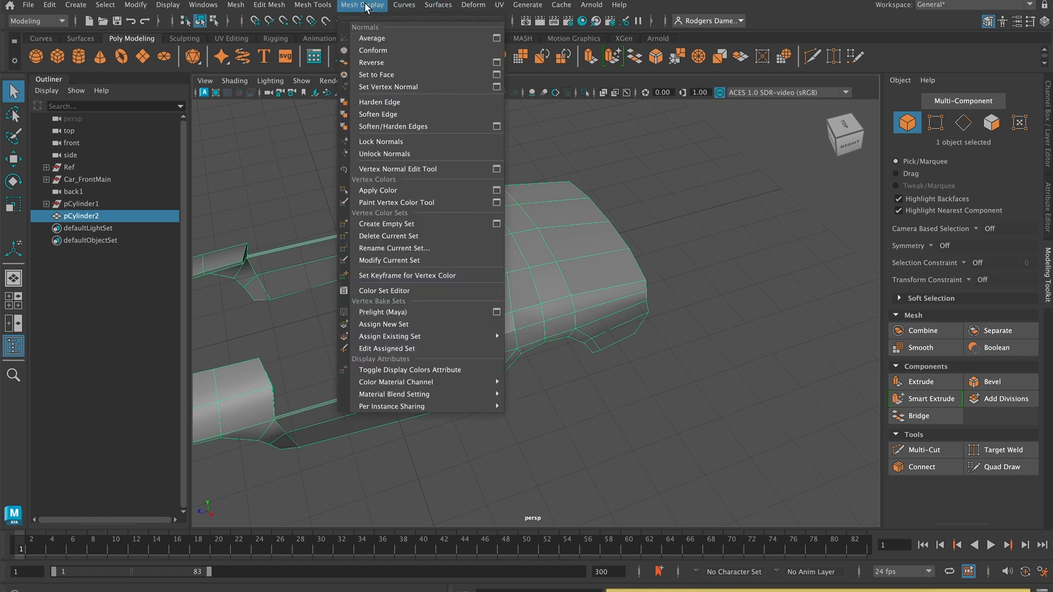
left_click(392, 114)
left_click(747, 253)
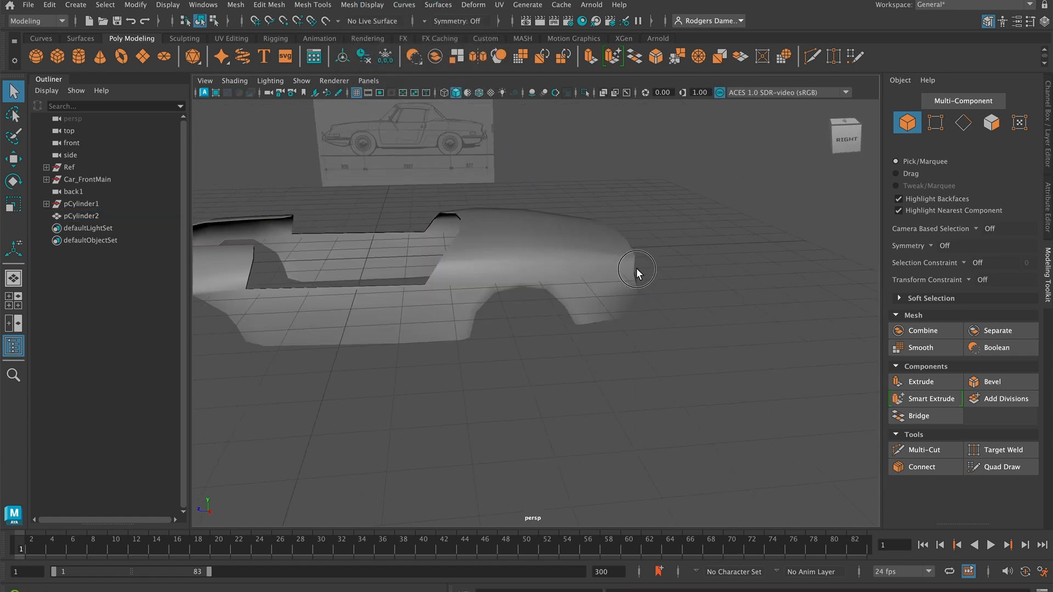